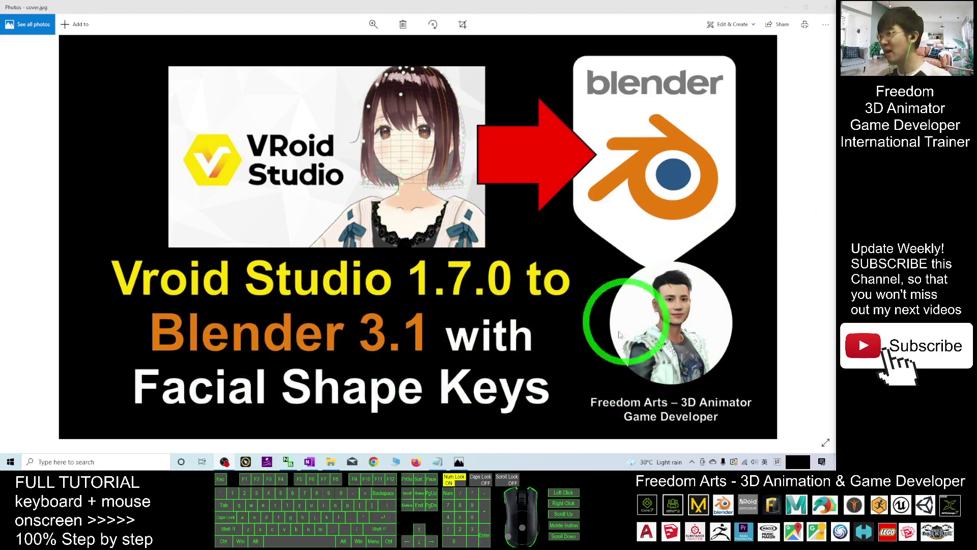
# Close the Photos viewer showing cover.jpg to reveal Notes.txt in Notepad
pyautogui.click(787, 8)
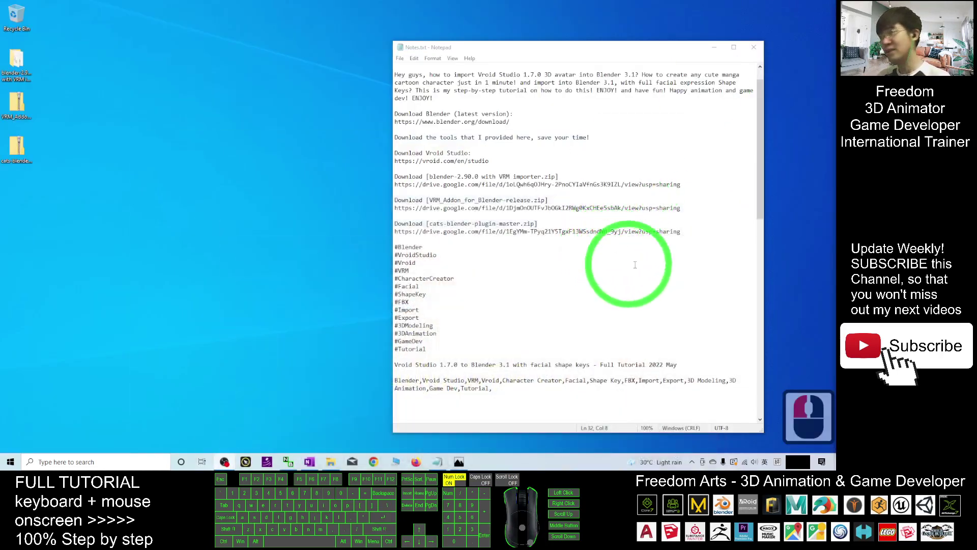
# Highlight the provided-tools sentence and the three tool download entries in Notes.txt
pyautogui.scroll(5, 684, 260)
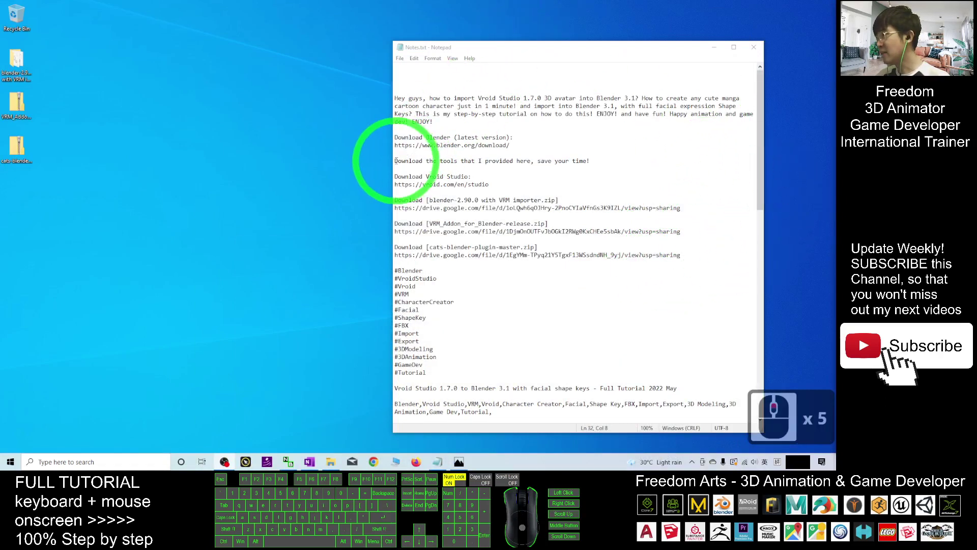
pyautogui.moveTo(395, 161); pyautogui.dragTo(515, 160)
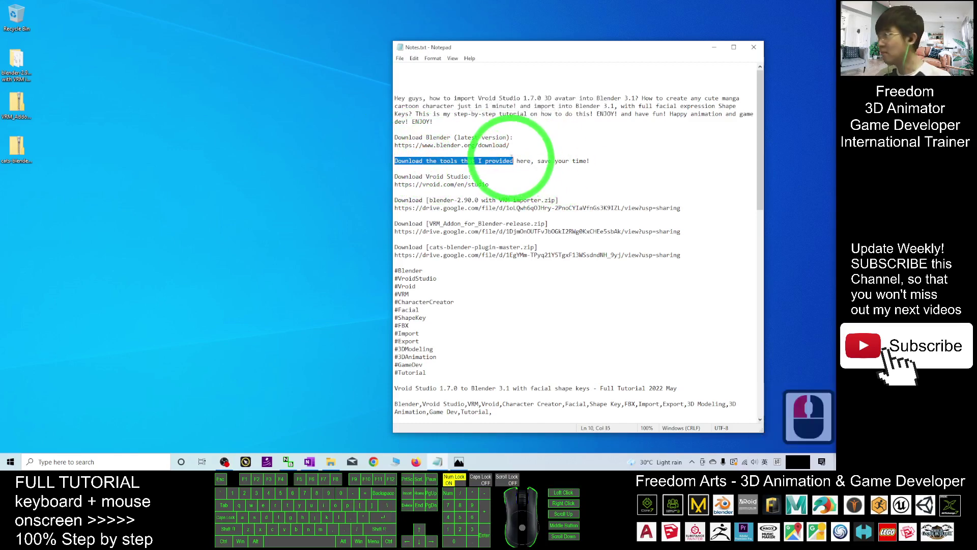
pyautogui.click(459, 462)
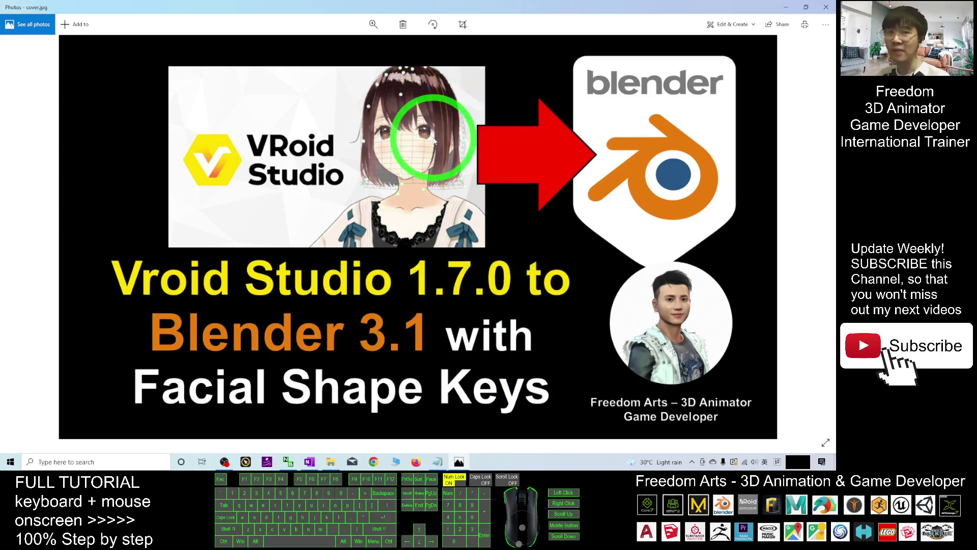
pyautogui.click(789, 7)
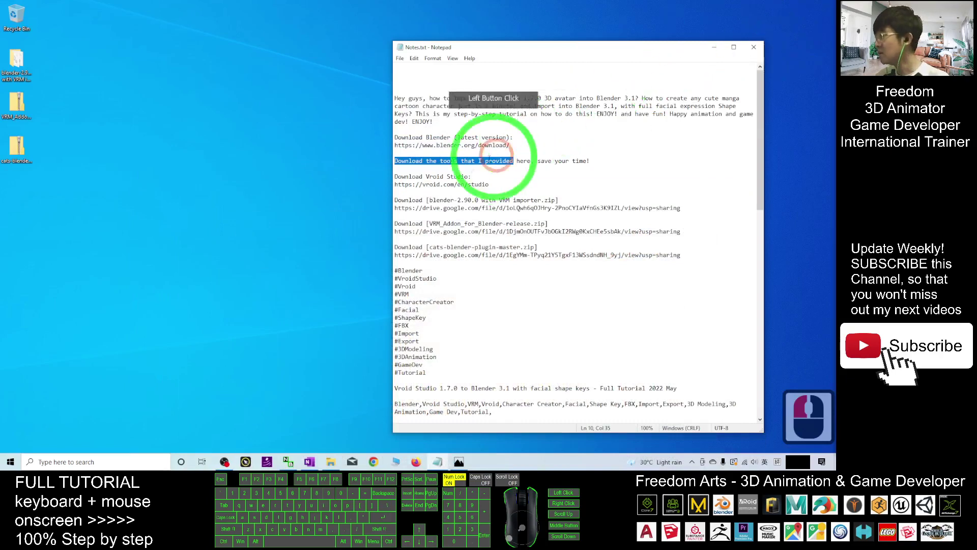
pyautogui.moveTo(396, 201); pyautogui.dragTo(685, 252)
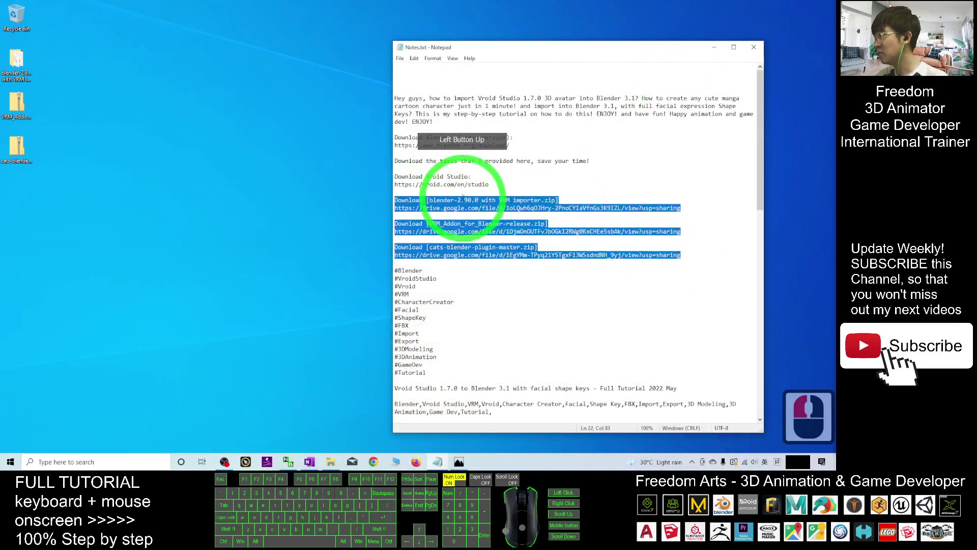
pyautogui.doubleClick(396, 177)
# Highlight the VRoid Studio download lines and the blender-2.90.0 zip's Google Drive link
pyautogui.moveTo(396, 177); pyautogui.dragTo(497, 182)
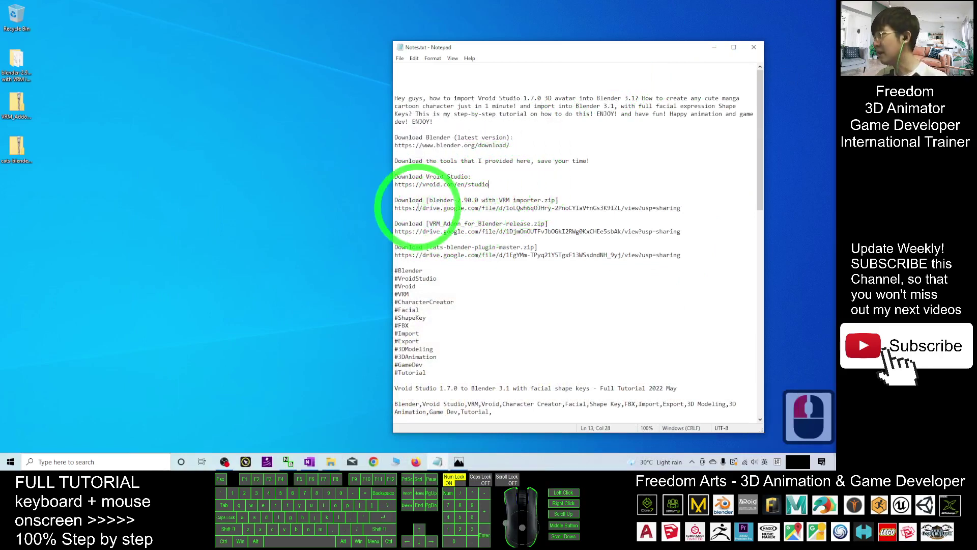
pyautogui.moveTo(448, 201); pyautogui.dragTo(464, 200)
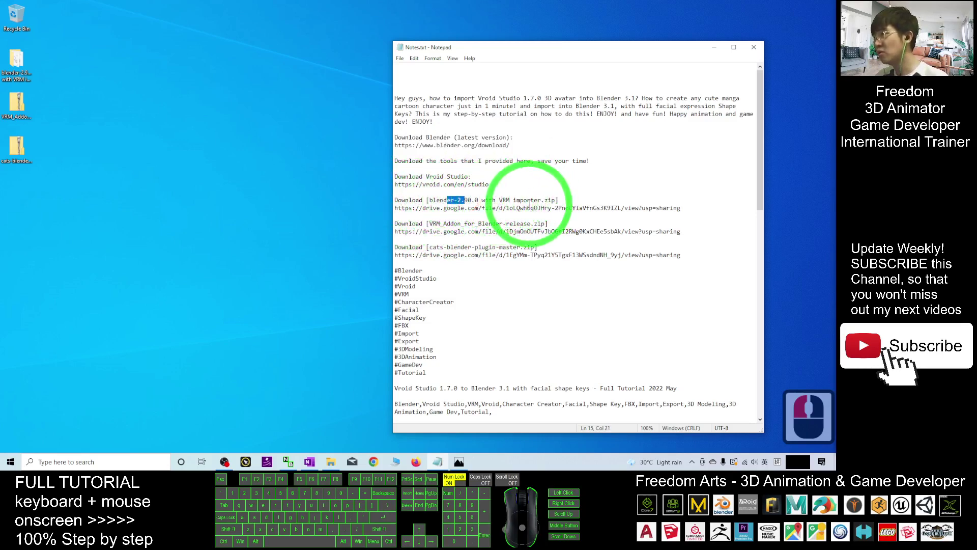
pyautogui.click(528, 201)
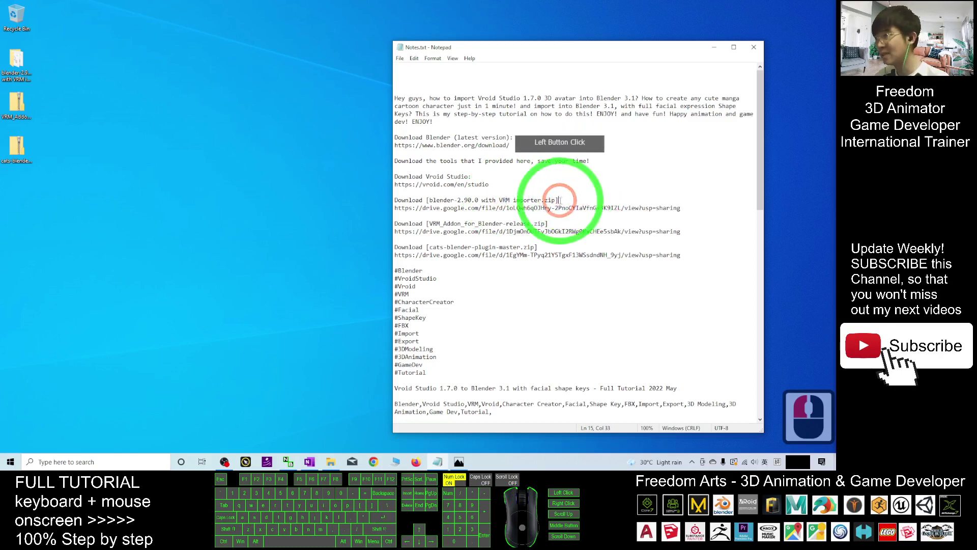
pyautogui.moveTo(558, 200); pyautogui.dragTo(409, 203)
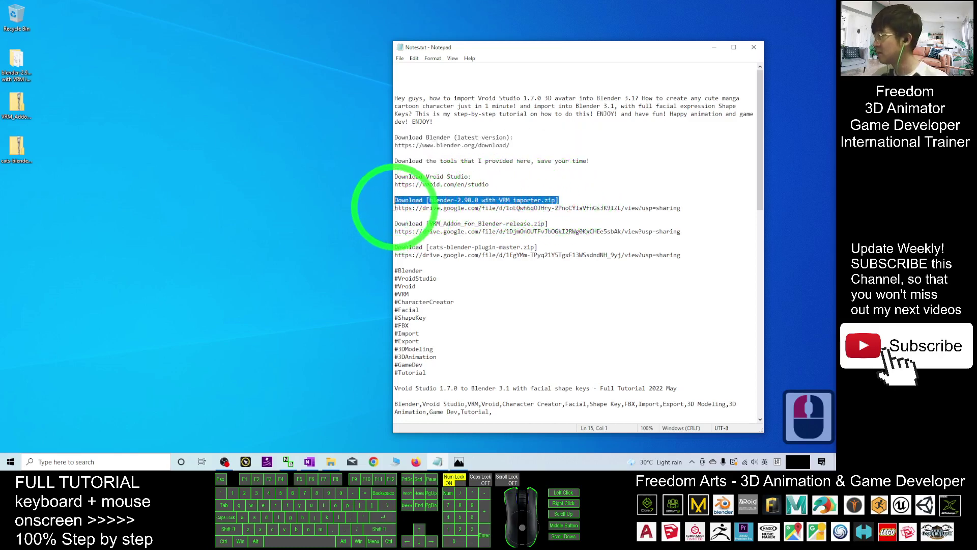
pyautogui.moveTo(395, 208); pyautogui.dragTo(682, 206)
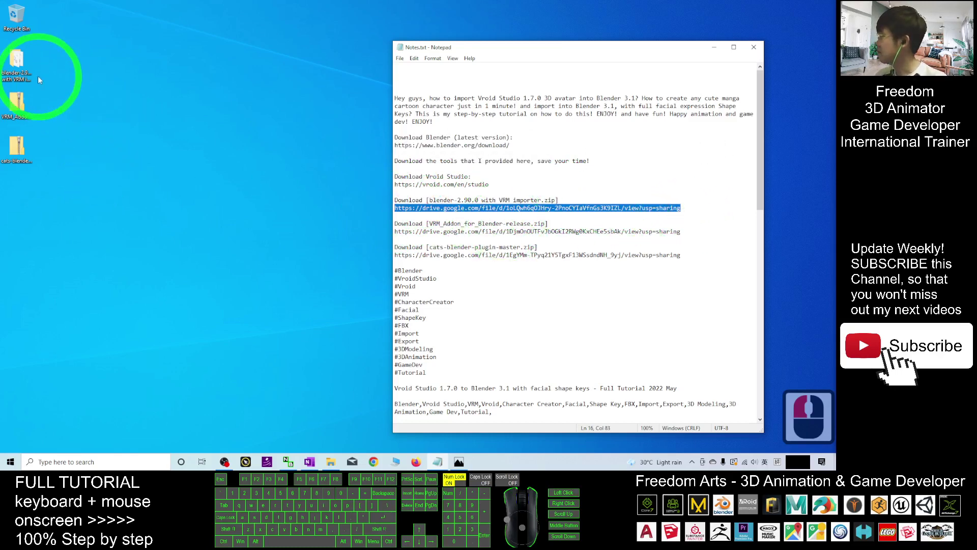
# Select the VRM_Addon and cats-blender zips on the desktop, then highlight the VRoid Studio website
pyautogui.click(380, 294)
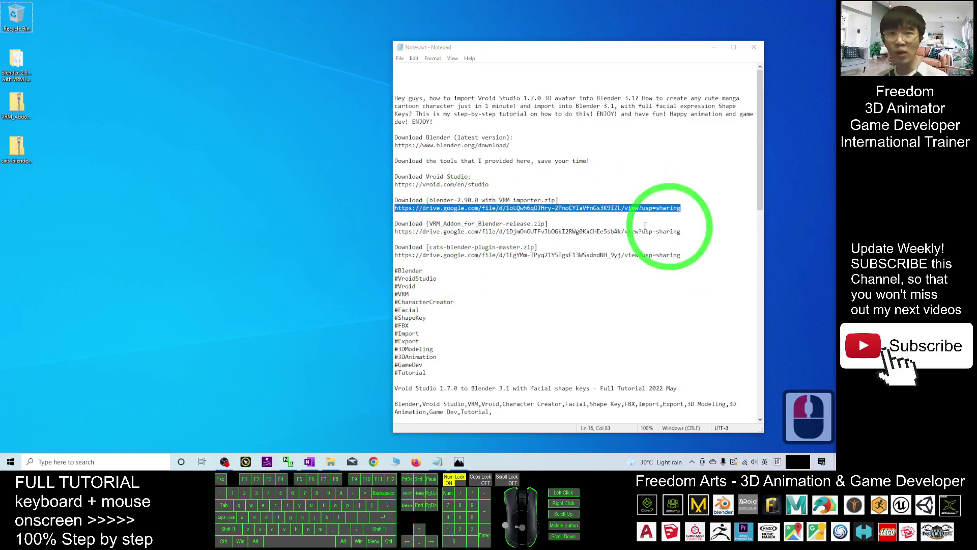
pyautogui.click(20, 102)
pyautogui.keyDown('ctrl'); pyautogui.click(24, 153); pyautogui.keyUp('ctrl')
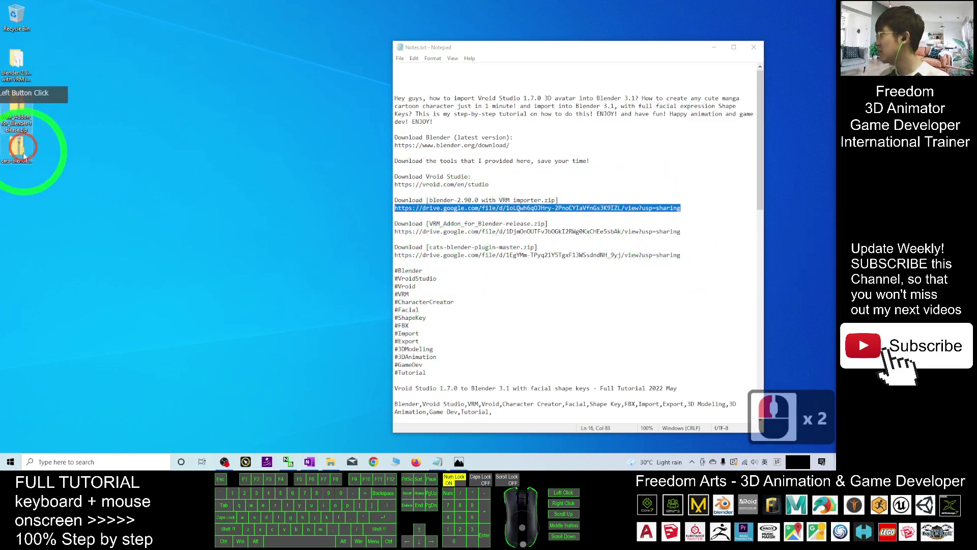
pyautogui.click(457, 208)
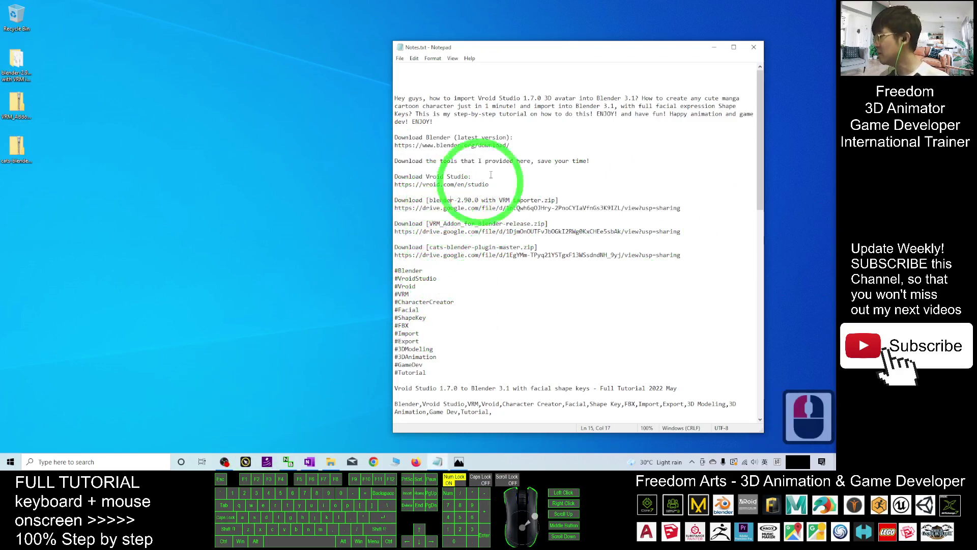
pyautogui.moveTo(409, 184); pyautogui.dragTo(480, 184)
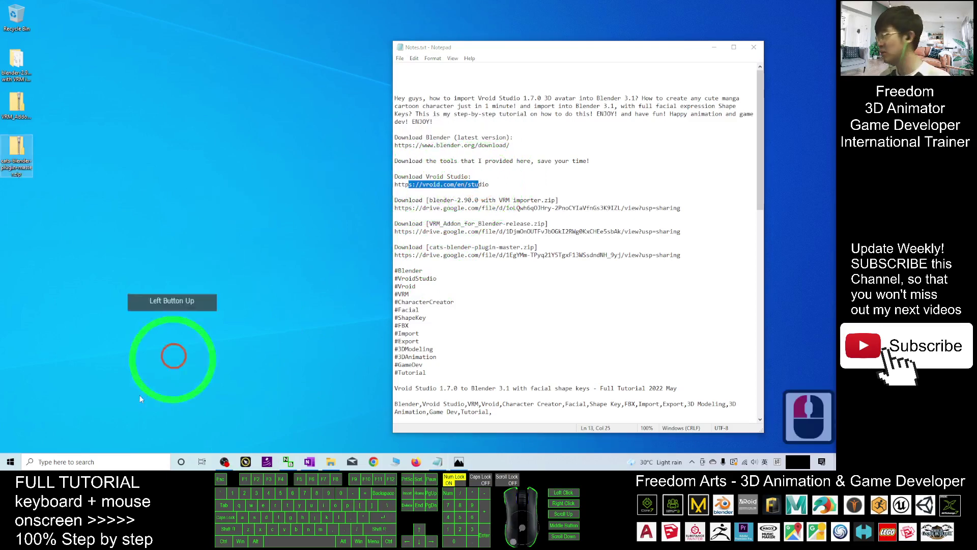
pyautogui.click(83, 450)
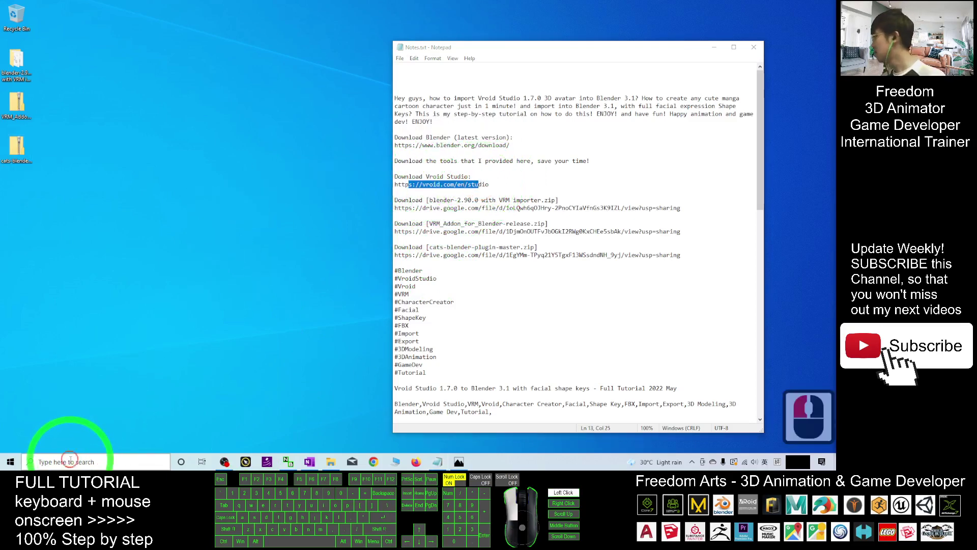
pyautogui.click(70, 460)
# Launch VRoid Studio 1.7.0 from Windows search and start a new model from AvatarSample_A
pyautogui.write('vroid')
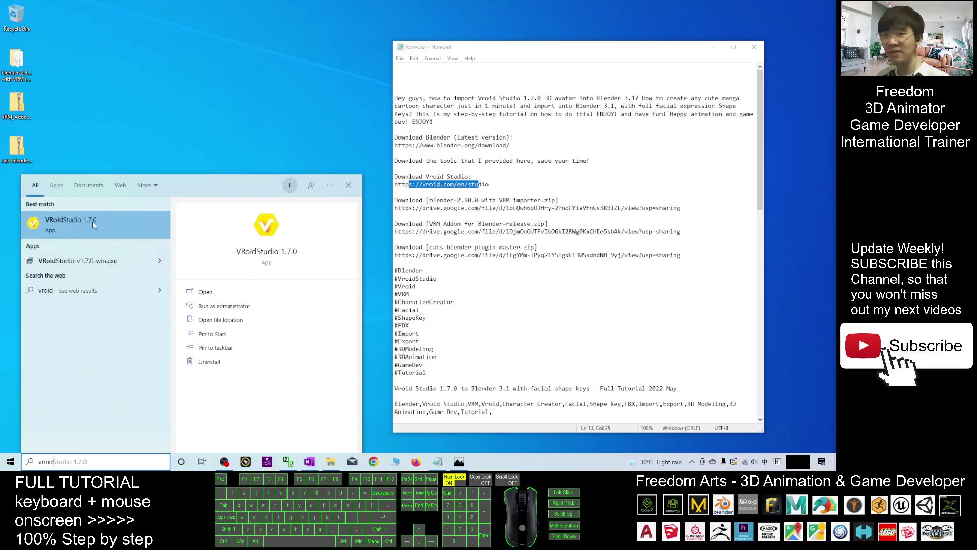
pyautogui.click(512, 166)
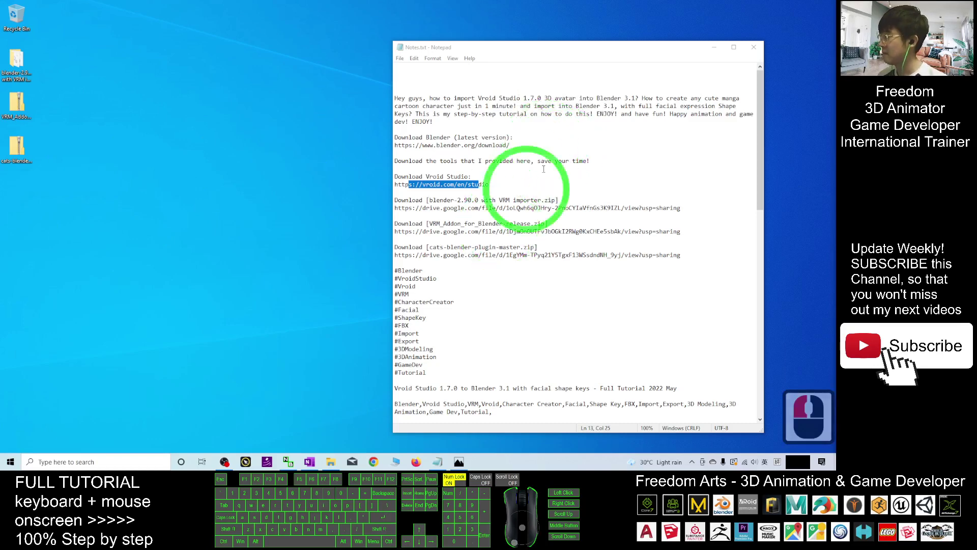
pyautogui.click(712, 51)
pyautogui.click(580, 190)
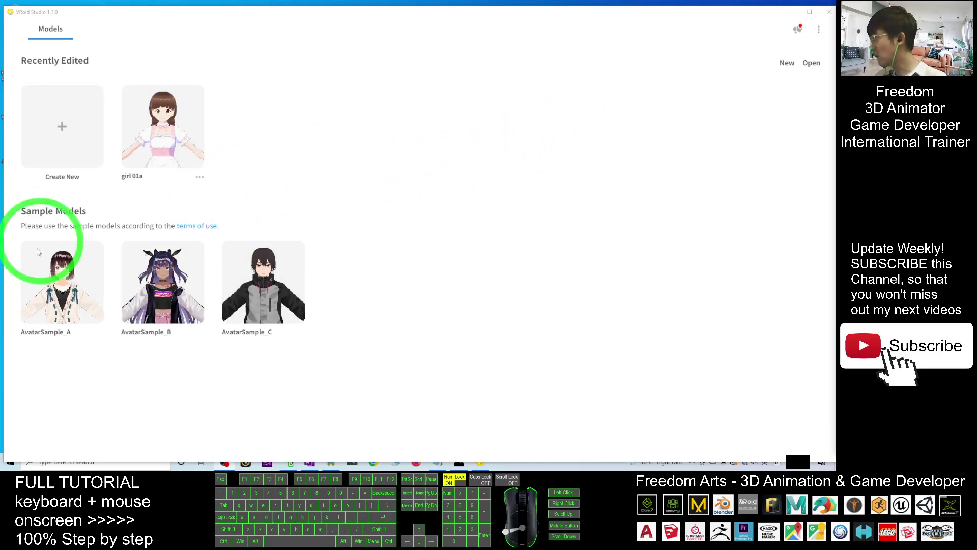
pyautogui.click(62, 280)
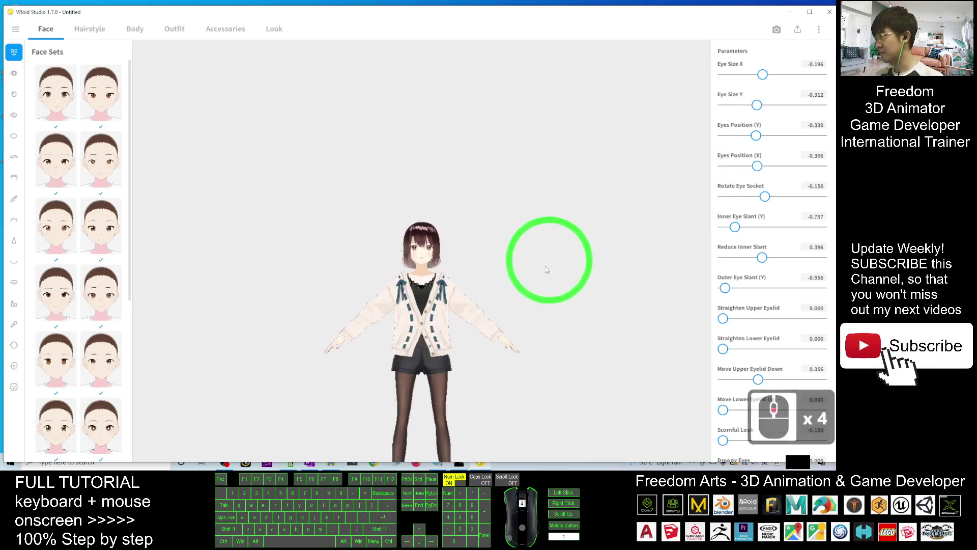
# Try the second hairstyle preset on the avatar, then undo it to keep the original brown bob
pyautogui.moveTo(545, 262); pyautogui.dragTo(544, 206, button='middle')
pyautogui.moveTo(543, 206); pyautogui.dragTo(164, 26, button='right')
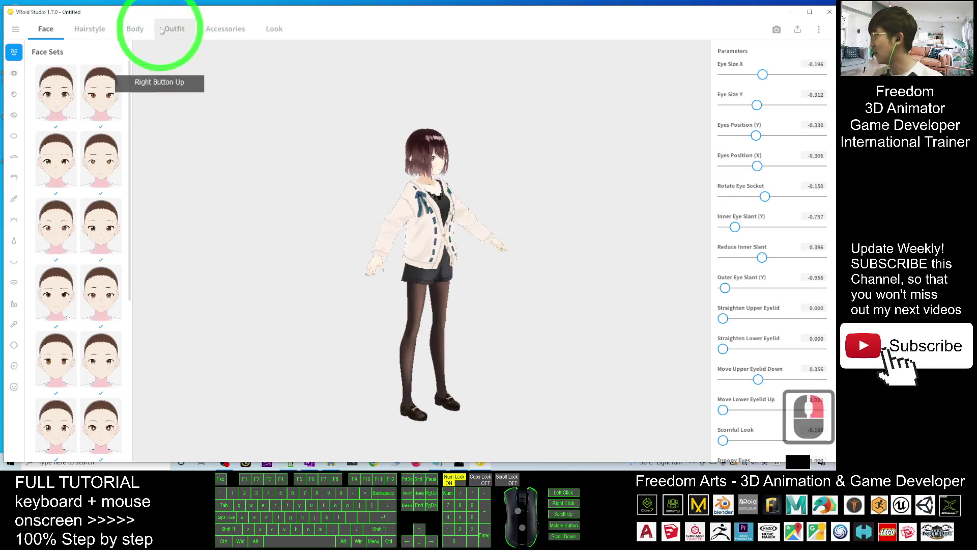
pyautogui.click(90, 29)
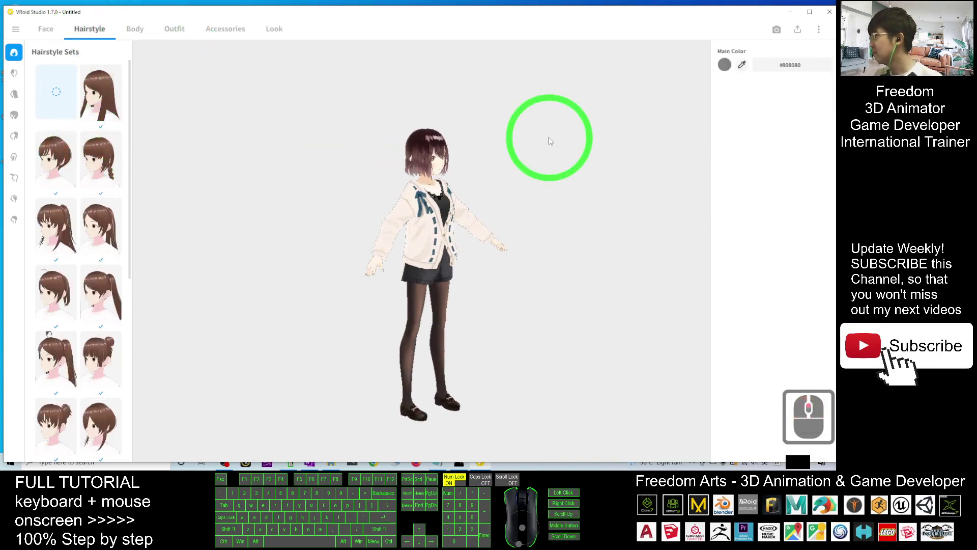
pyautogui.scroll(5, 606, 230)
pyautogui.moveTo(606, 229); pyautogui.dragTo(129, 203, button='right')
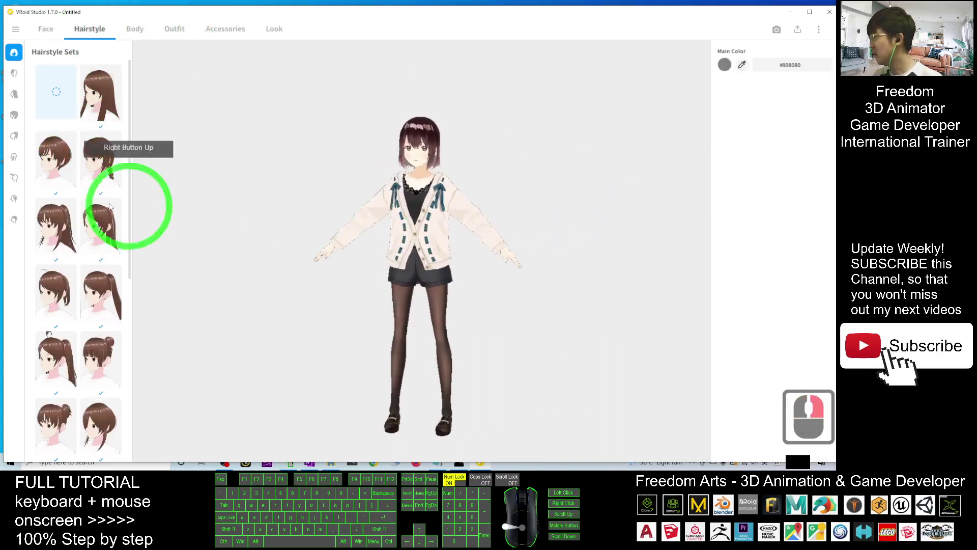
pyautogui.click(58, 168)
pyautogui.moveTo(632, 207); pyautogui.dragTo(475, 214, button='right')
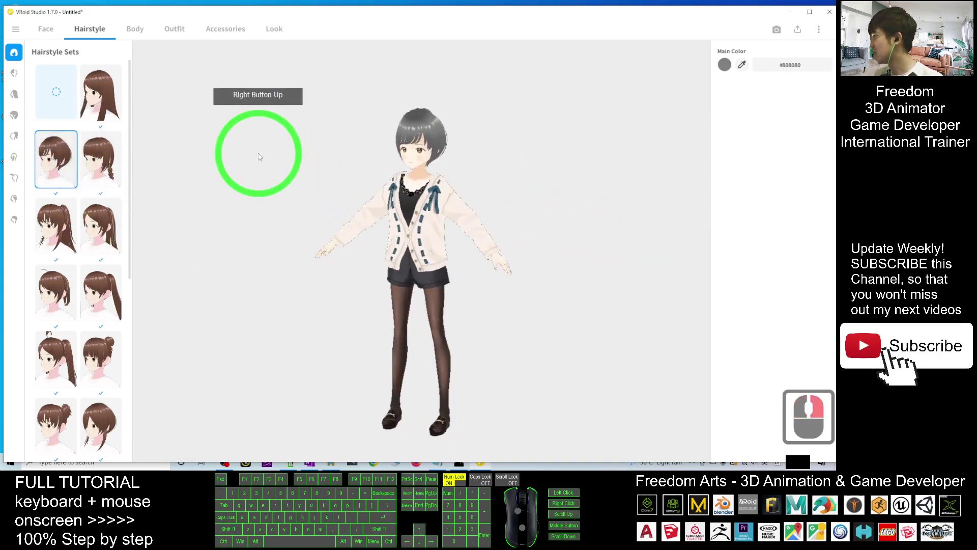
pyautogui.hotkey('ctrl', 'z')
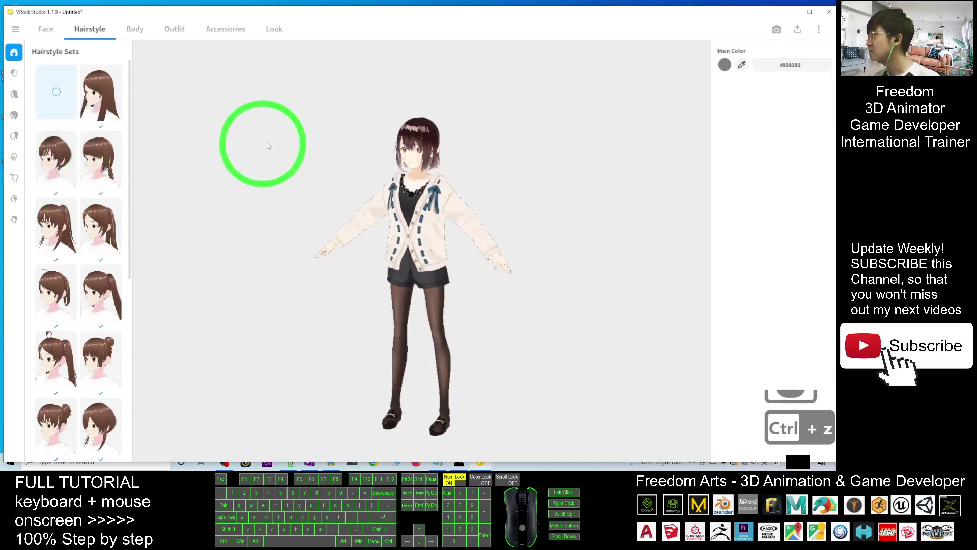
pyautogui.click(175, 30)
# Dress the avatar in the navy sailor school uniform from Whole Sets and orbit to check it
pyautogui.moveTo(665, 234); pyautogui.dragTo(664, 253, button='right')
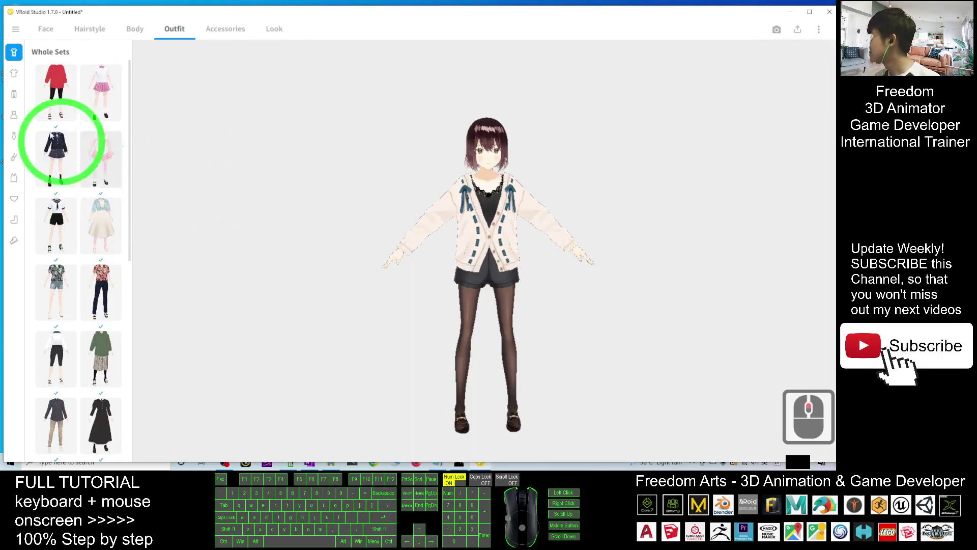
pyautogui.scroll(-11, 83, 249)
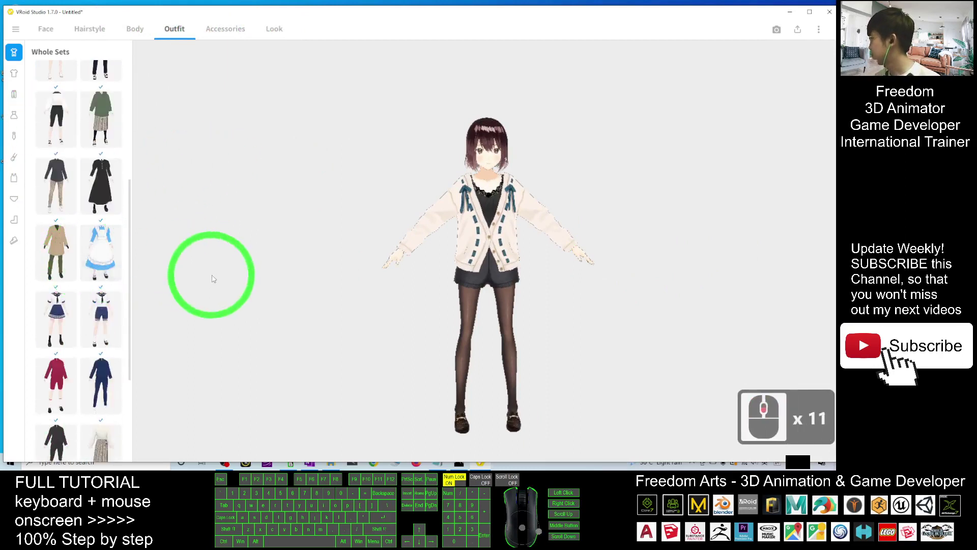
pyautogui.click(56, 319)
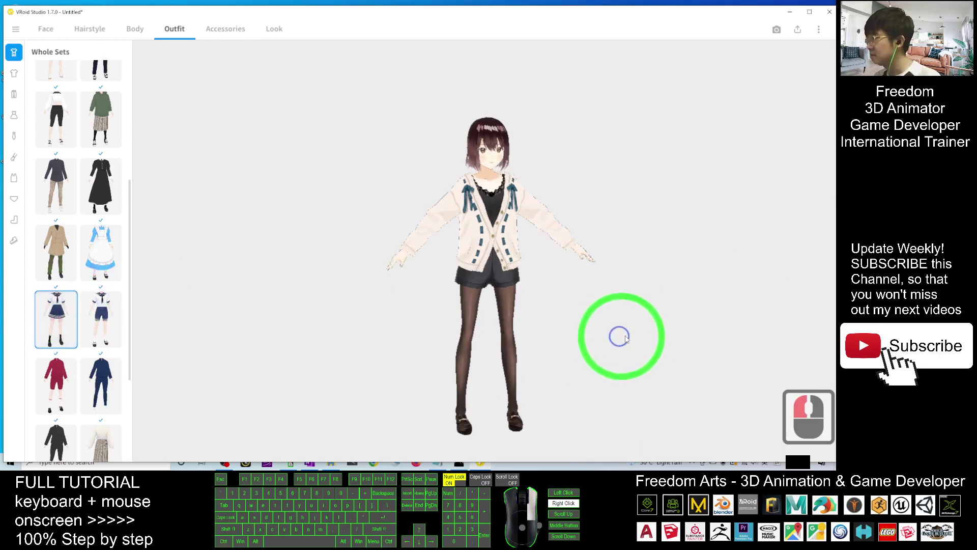
pyautogui.moveTo(613, 334); pyautogui.dragTo(395, 331, button='right')
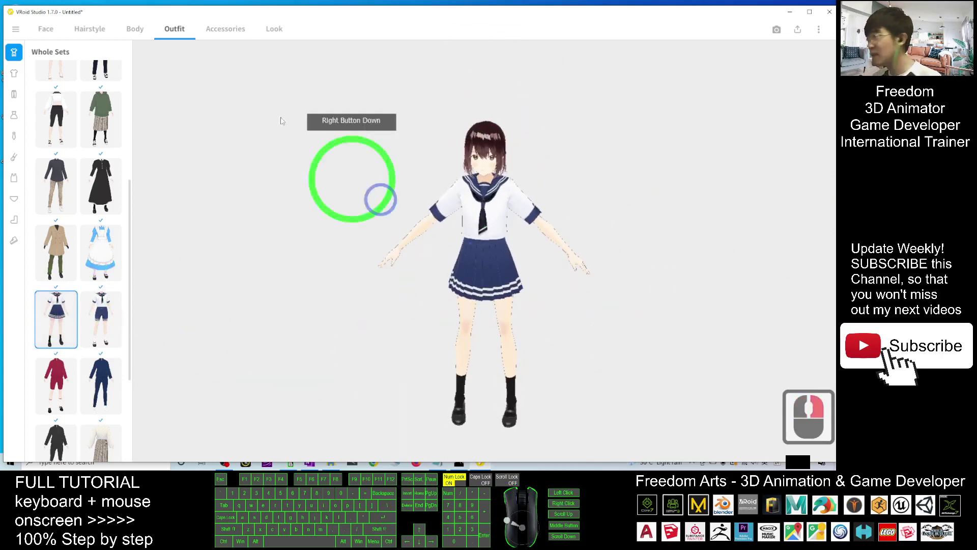
pyautogui.click(135, 29)
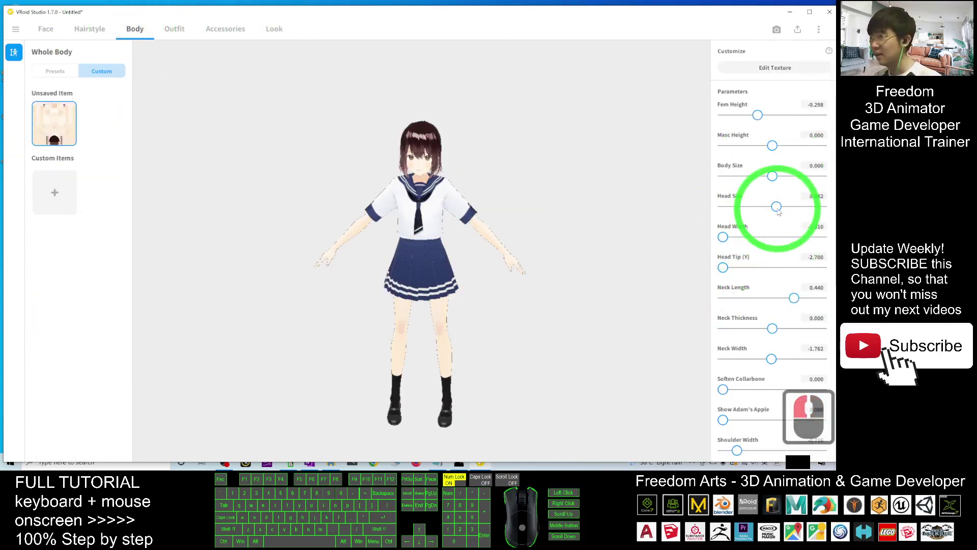
# Enter 0 for the avatar's Head Size and orbit the view to check the head
pyautogui.moveTo(778, 211)
pyautogui.mouseDown()
pyautogui.moveTo(797, 209)
pyautogui.moveTo(771, 208)
pyautogui.mouseUp()
pyautogui.doubleClick(817, 197)
pyautogui.write('0')
pyautogui.press('Return')
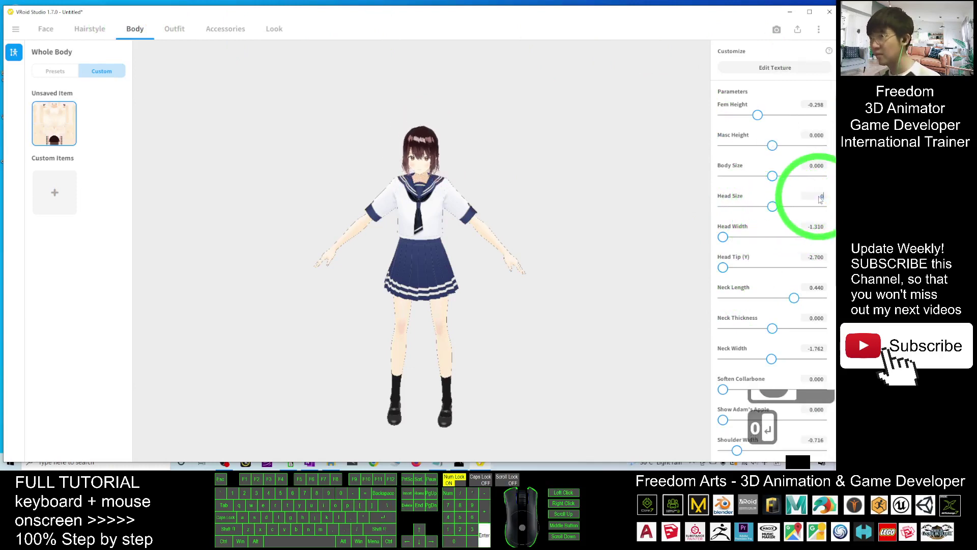
pyautogui.moveTo(519, 224)
pyautogui.mouseDown(button='right')
pyautogui.moveTo(541, 203)
pyautogui.moveTo(559, 206)
pyautogui.moveTo(515, 210)
pyautogui.mouseUp(button='right')
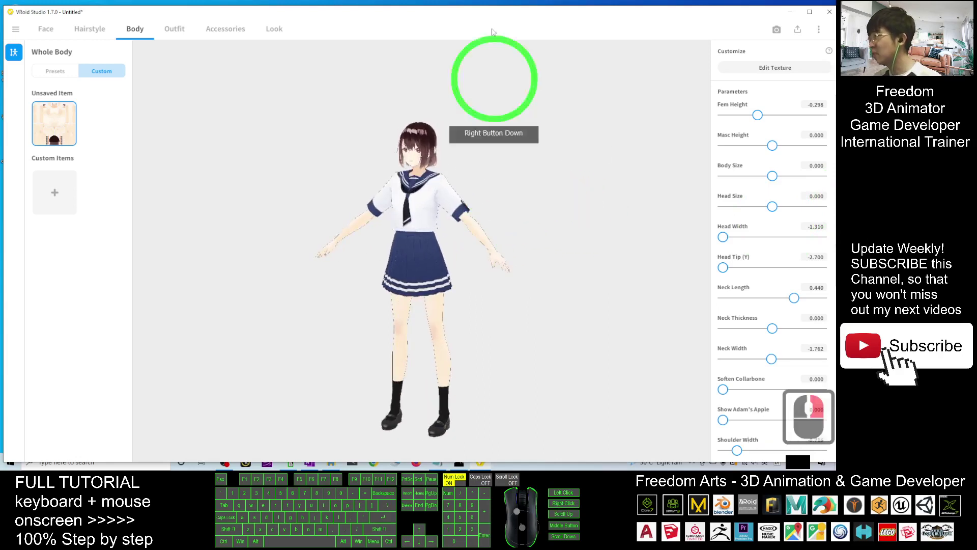
pyautogui.click(538, 41)
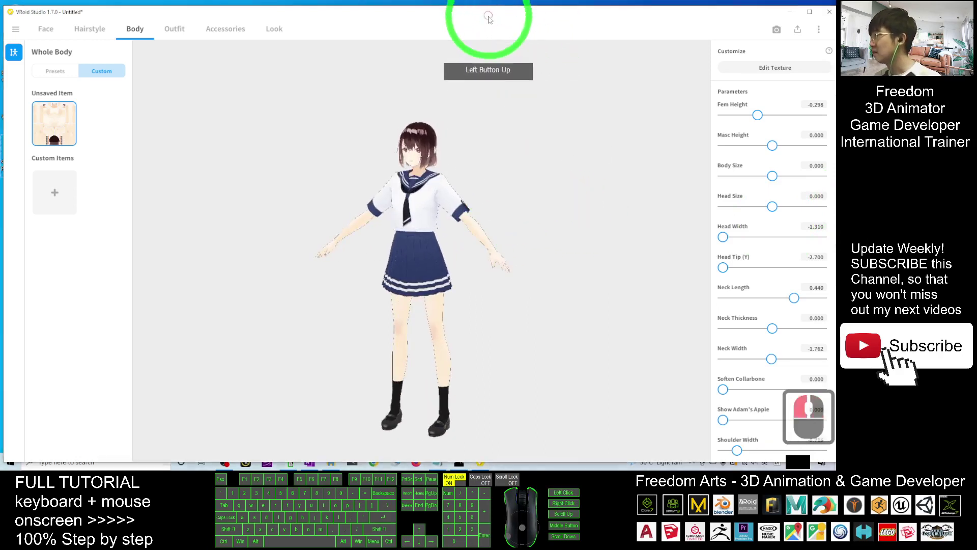
pyautogui.moveTo(486, 16); pyautogui.dragTo(500, 35)
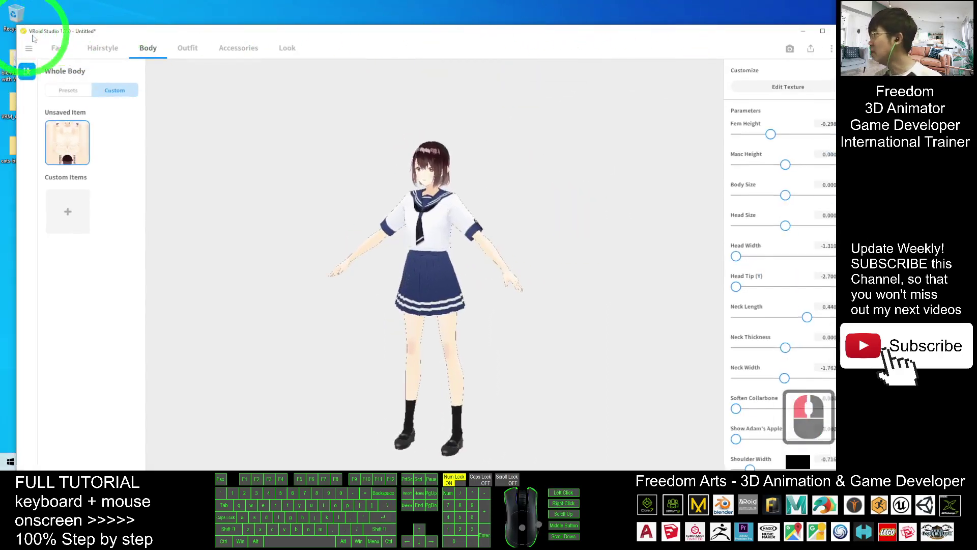
# Open Export as VRM, showing the T-posed avatar with 27005 polygons, 16 materials and 109 bones
pyautogui.click(755, 64)
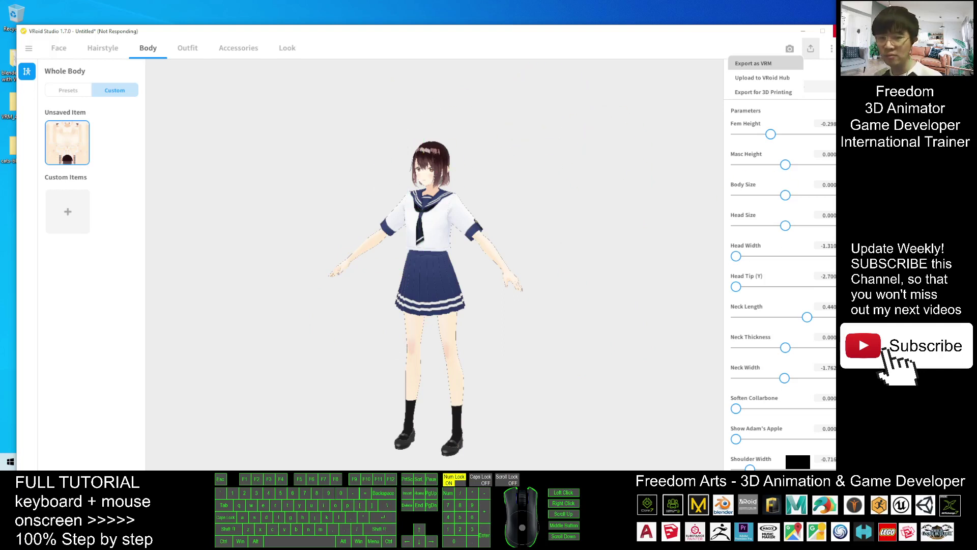
pyautogui.moveTo(552, 316)
pyautogui.mouseDown()
pyautogui.moveTo(364, 229)
pyautogui.moveTo(337, 89)
pyautogui.mouseUp()
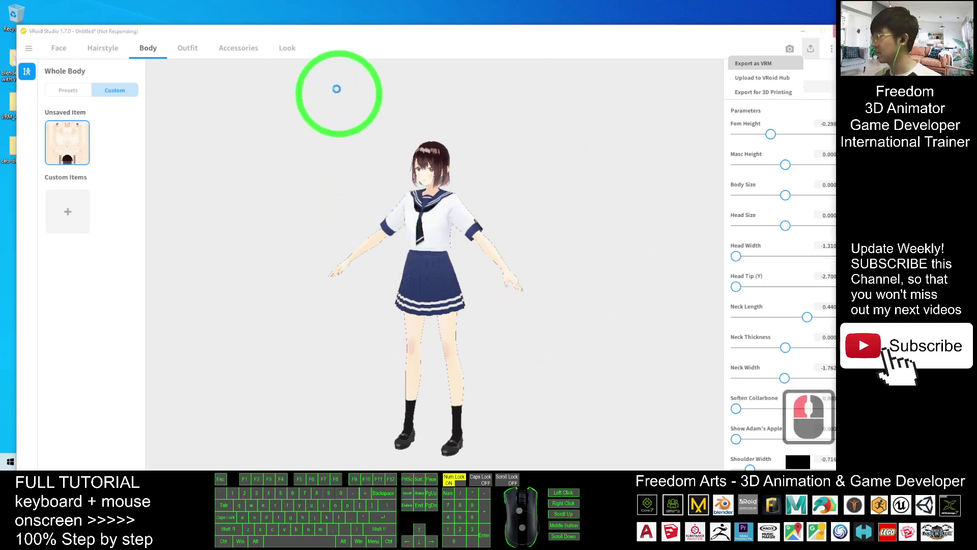
pyautogui.click(331, 40)
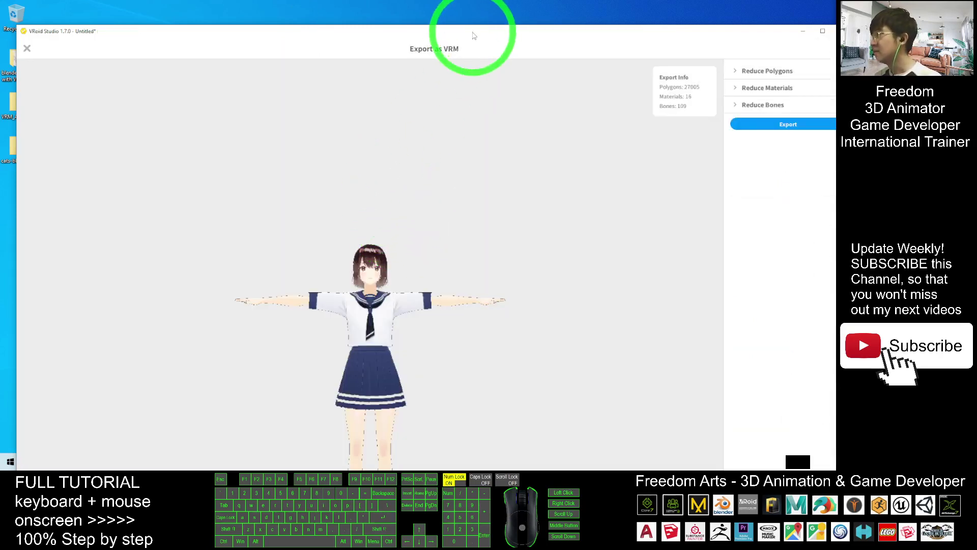
pyautogui.moveTo(473, 36)
pyautogui.mouseDown()
pyautogui.moveTo(471, 23)
pyautogui.moveTo(480, 42)
pyautogui.mouseUp()
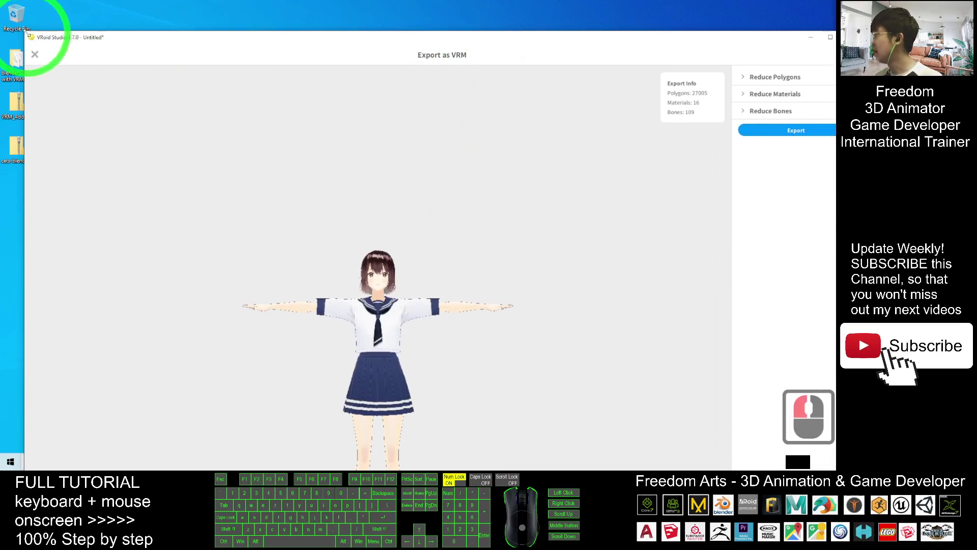
# Restore and reposition the VRoid Studio window, then open the VRM export settings
pyautogui.moveTo(28, 37); pyautogui.dragTo(179, 102)
pyautogui.moveTo(524, 120); pyautogui.dragTo(442, 44)
pyautogui.moveTo(461, 258); pyautogui.dragTo(707, 133, button='right')
pyautogui.click(706, 129)
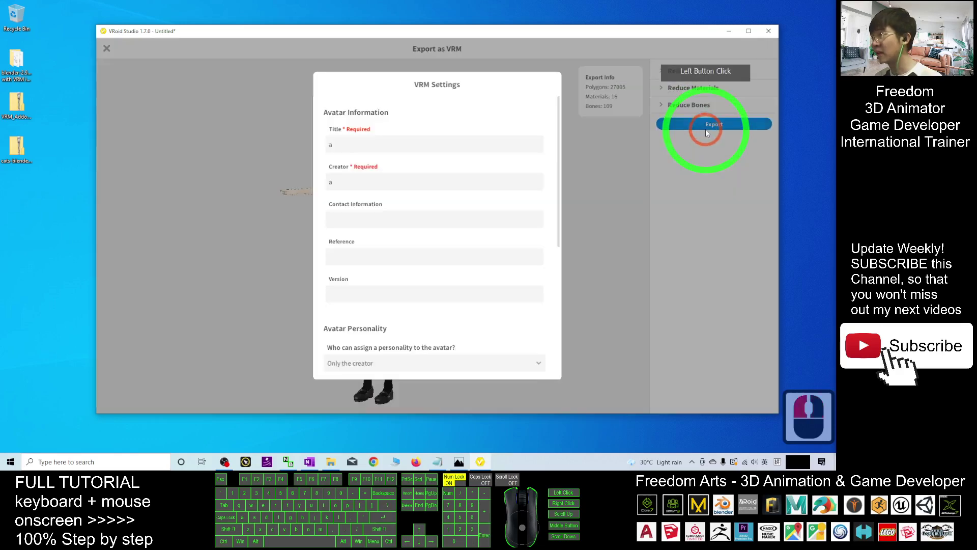
# Enter girl01 as the avatar's VRM title and proceed to export
pyautogui.click(347, 145)
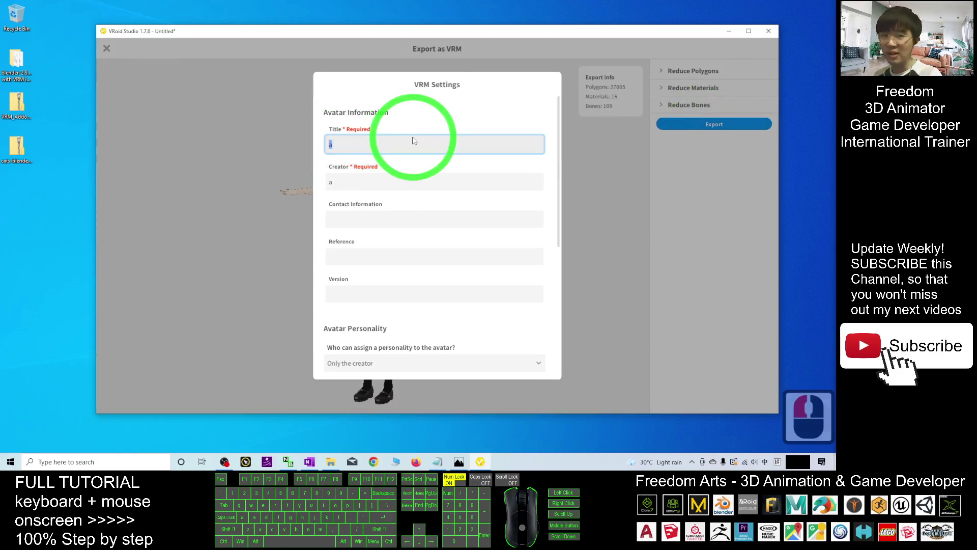
pyautogui.write('girl')
pyautogui.press('BackSpace')
pyautogui.press('BackSpace')
pyautogui.press('BackSpace')
pyautogui.press('BackSpace')
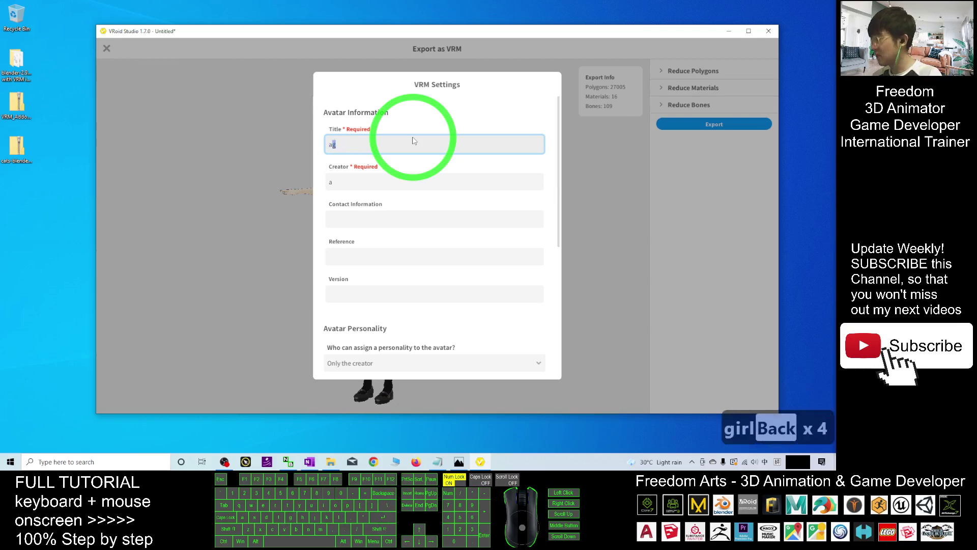
pyautogui.press('shift')
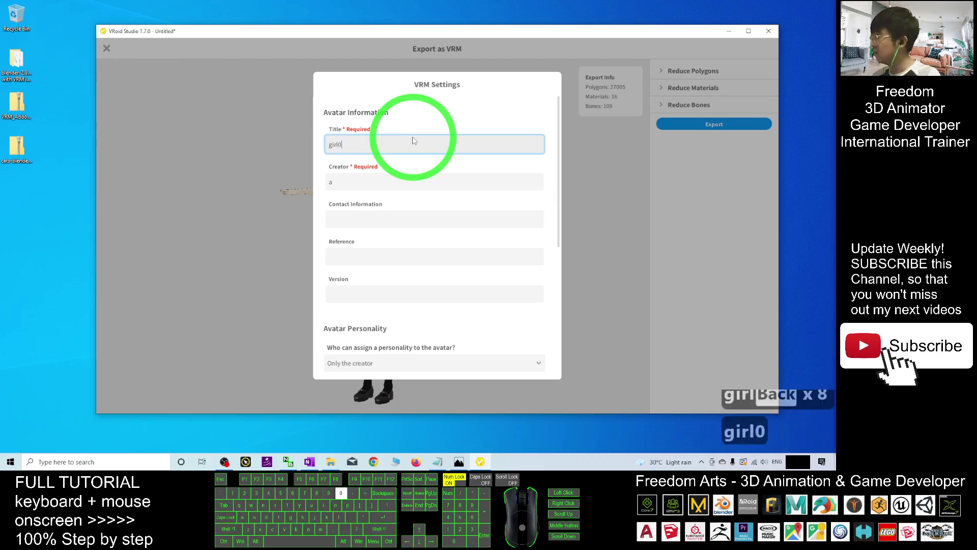
pyautogui.scroll(-18, 458, 224)
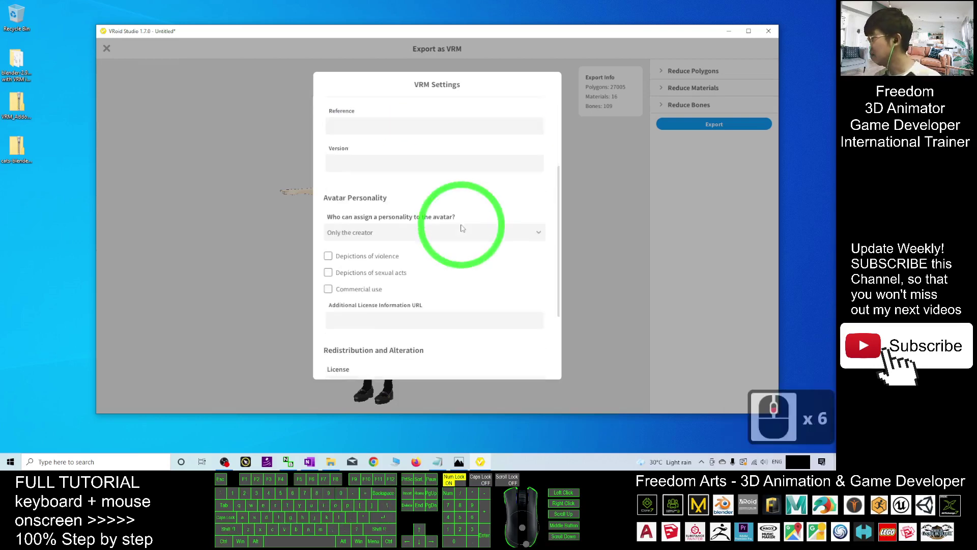
pyautogui.click(446, 344)
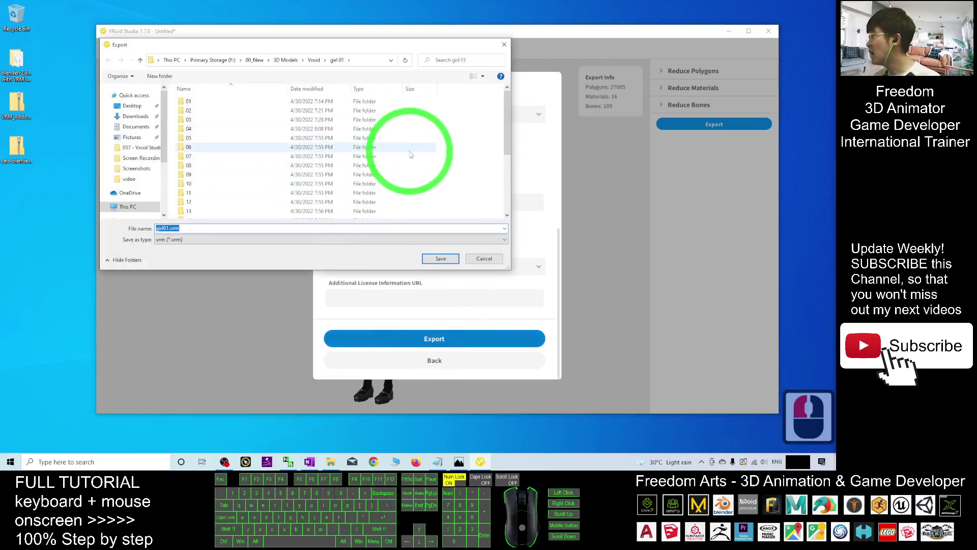
# Save the VRM export as girl01.vrm in the Desktop folder
pyautogui.click(132, 105)
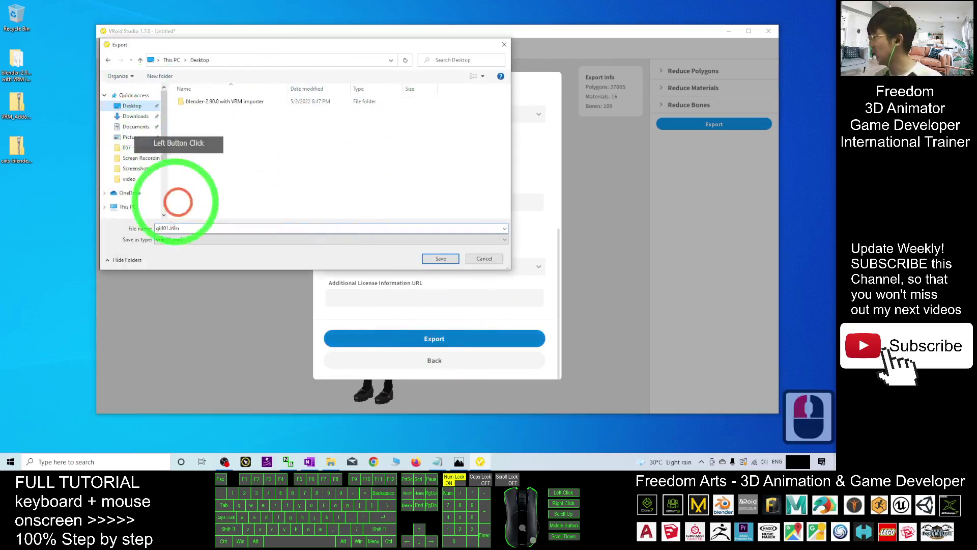
pyautogui.click(163, 238)
pyautogui.click(165, 229)
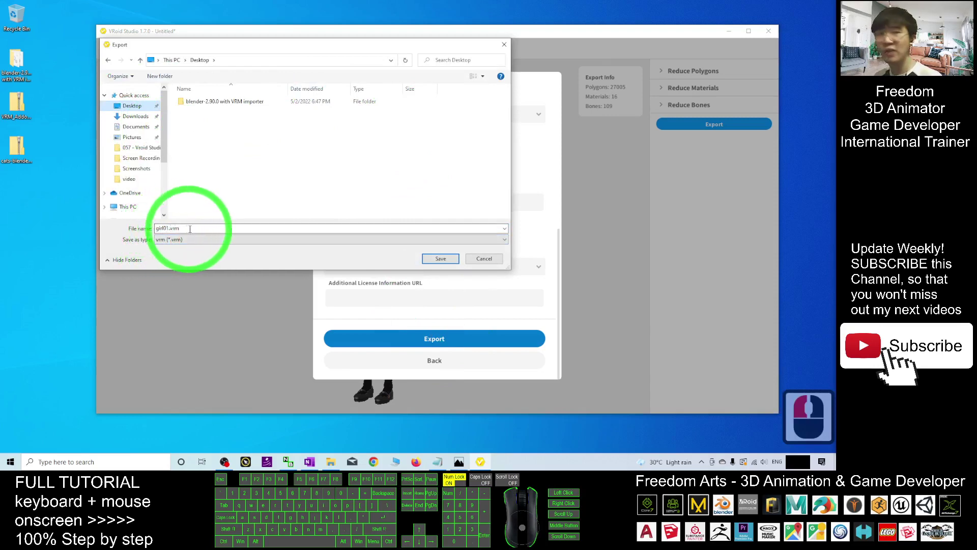
pyautogui.click(444, 258)
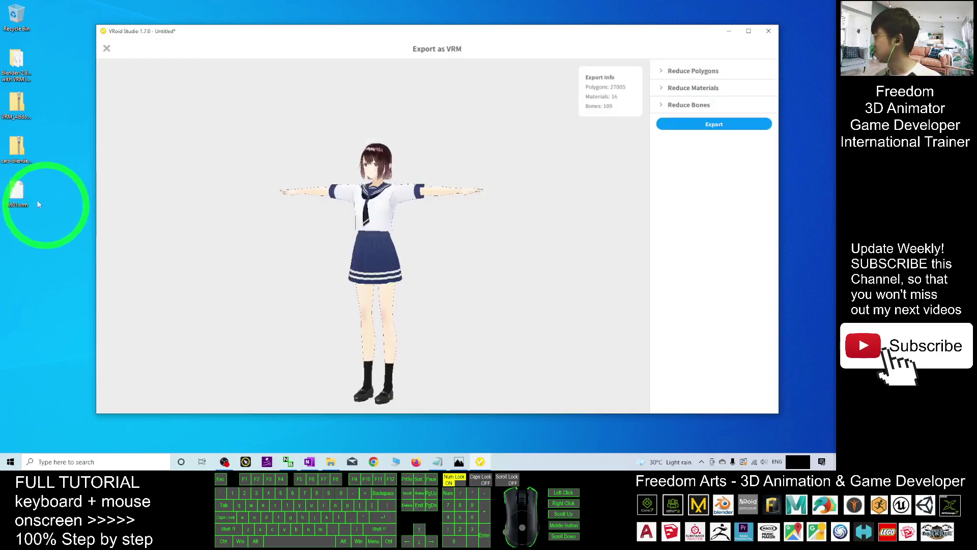
# Dismiss the Export as VRM screen and go back to the Face workspace
pyautogui.click(18, 208)
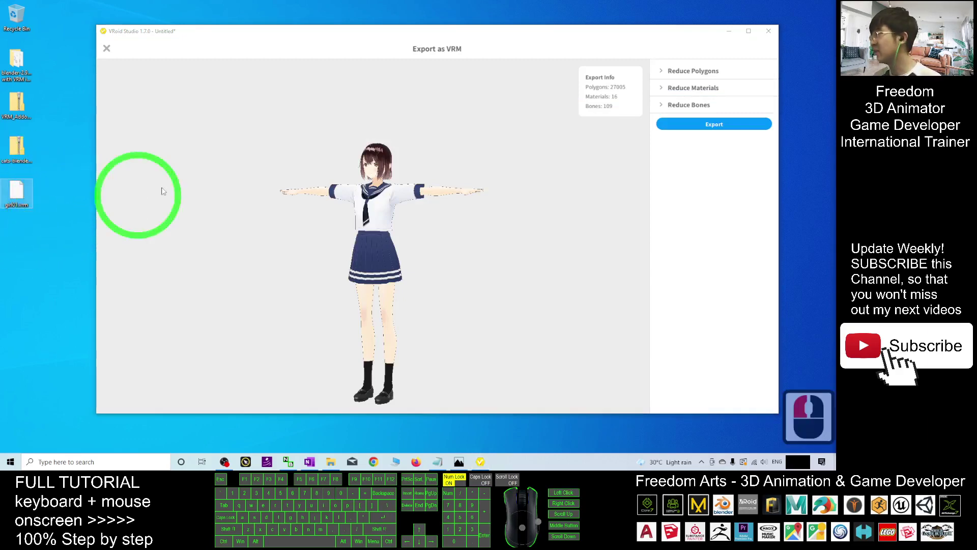
pyautogui.click(191, 48)
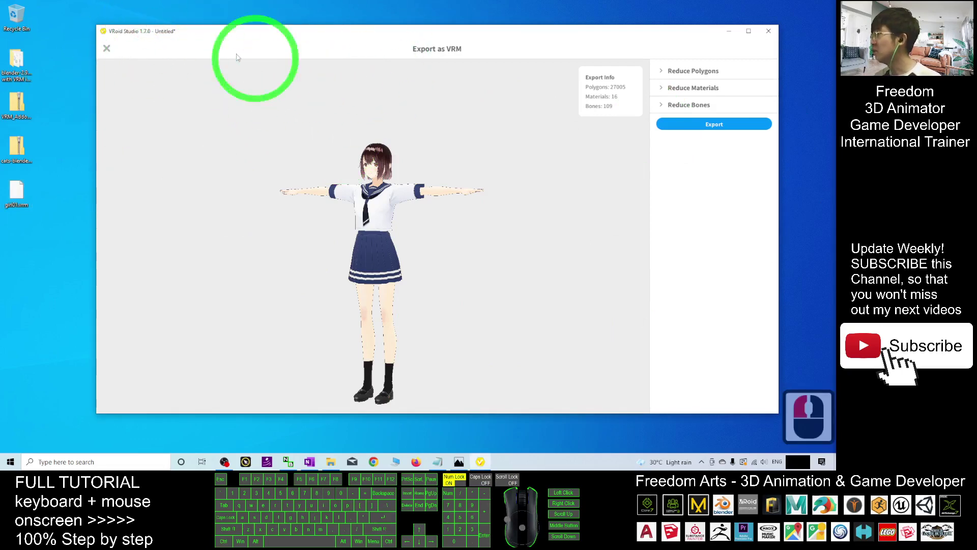
pyautogui.press('Escape')
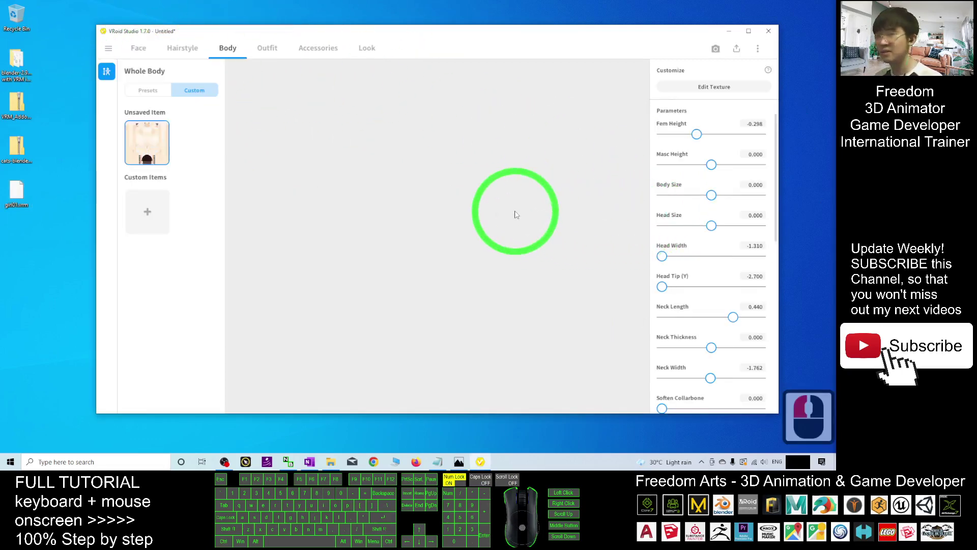
pyautogui.click(136, 51)
# Save the avatar project to the Desktop as girl01.vroid
pyautogui.click(108, 49)
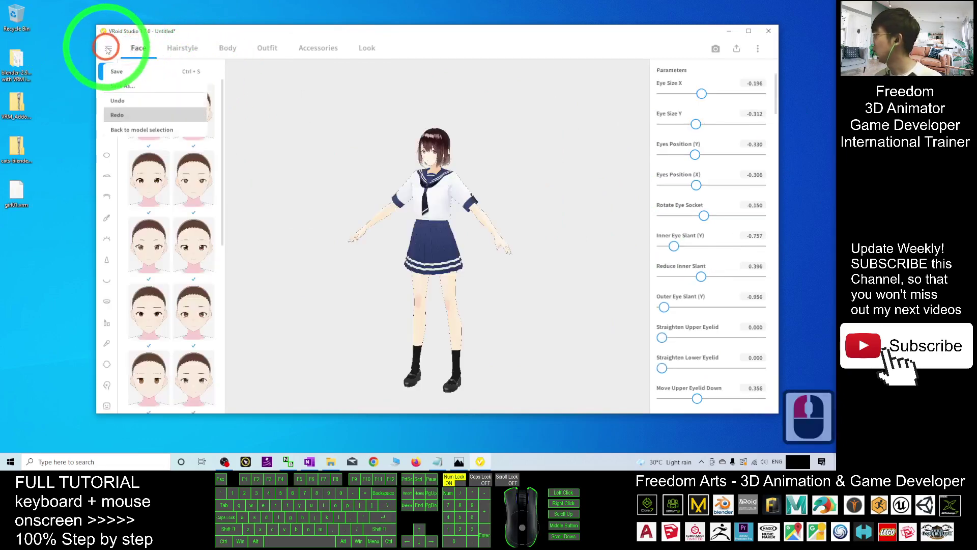
pyautogui.click(118, 71)
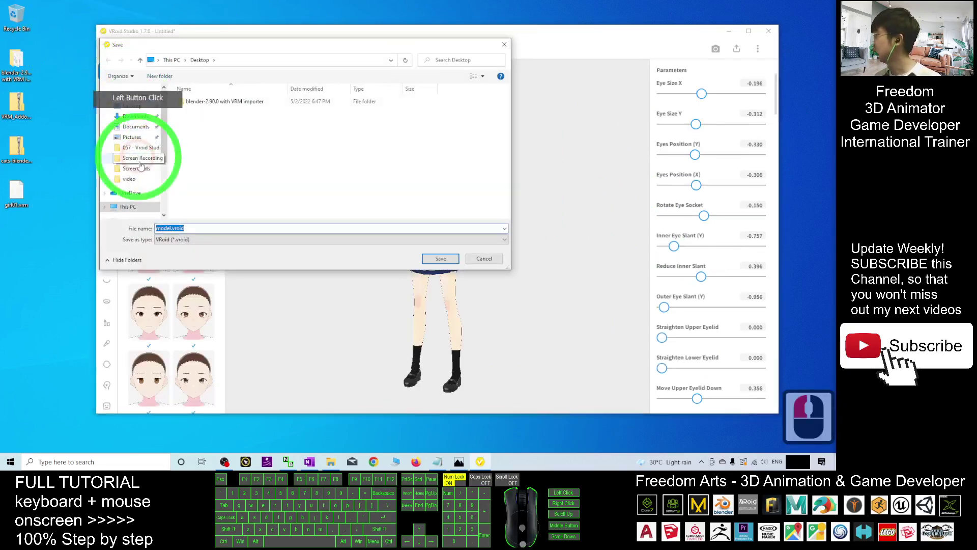
pyautogui.click(134, 108)
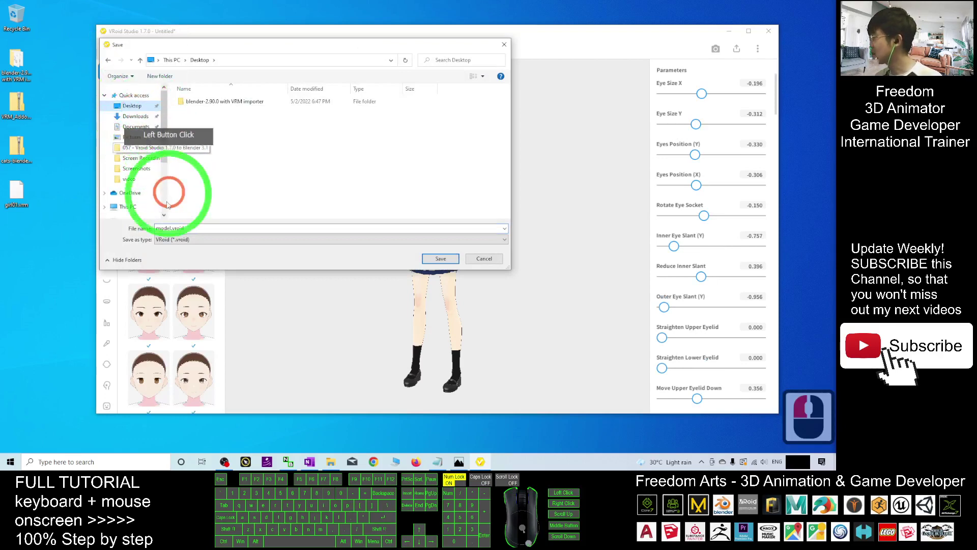
pyautogui.click(187, 229)
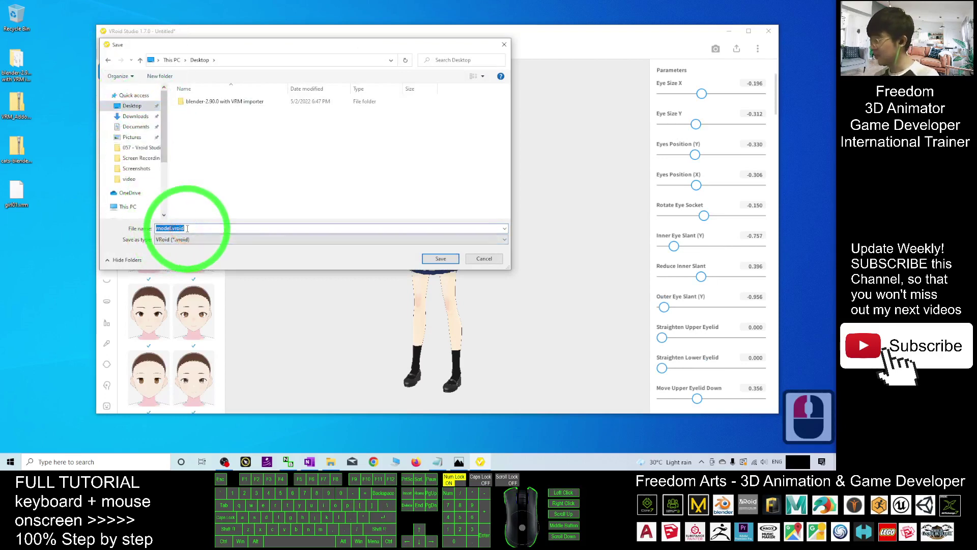
pyautogui.write('girl01')
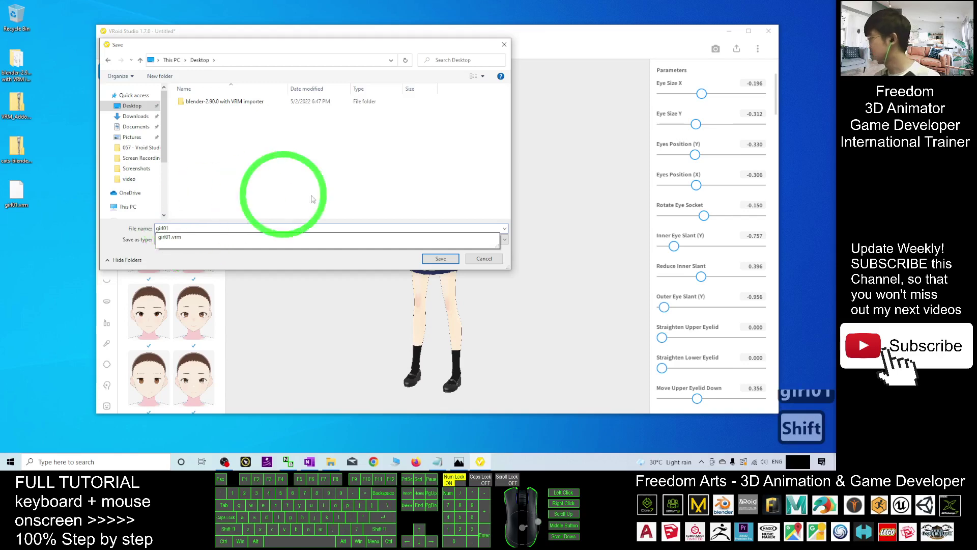
pyautogui.click(441, 258)
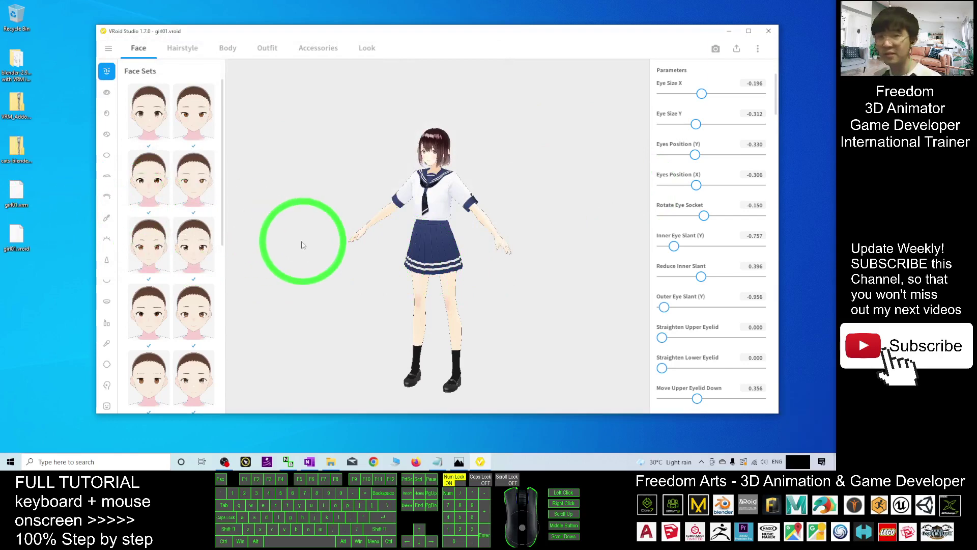
# Select the exported girl01.vrm on the desktop and close VRoid Studio
pyautogui.click(12, 202)
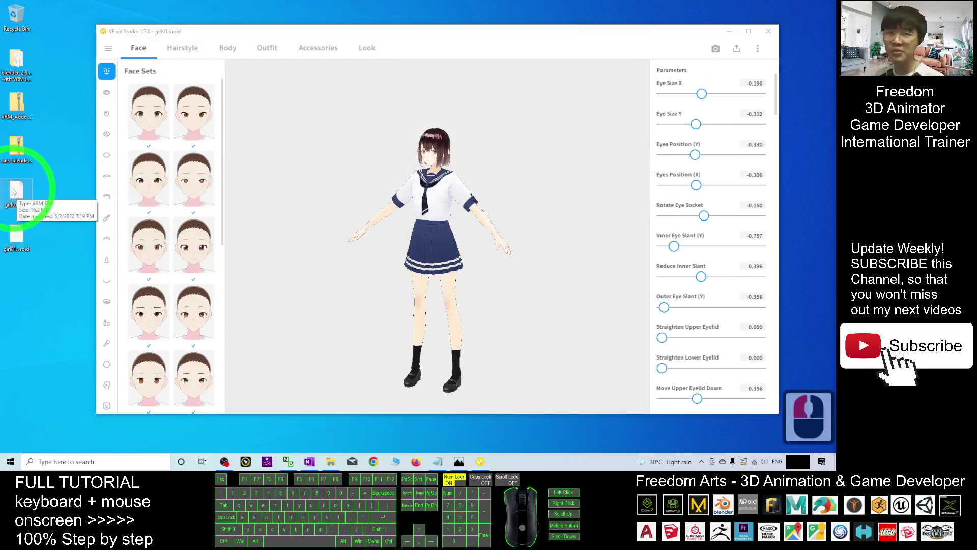
pyautogui.click(768, 32)
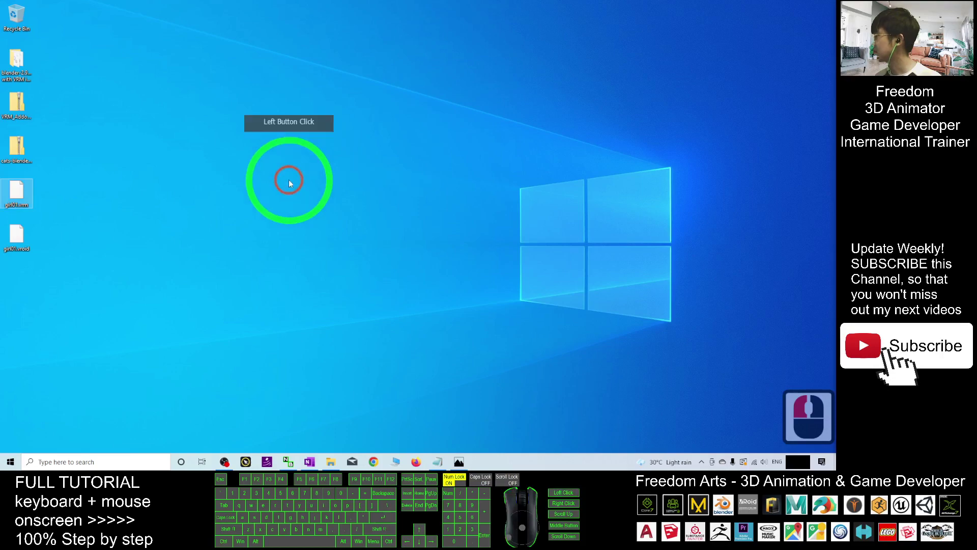
# Highlight the blender 2.90.0 download link in Notes.txt and open the blender-2.90.0 with VRM importer folder
pyautogui.click(441, 462)
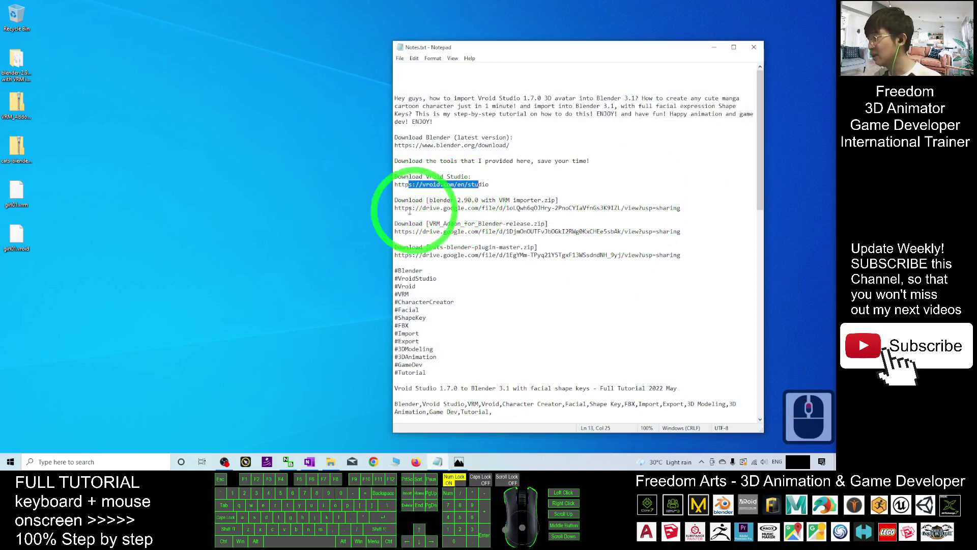
pyautogui.moveTo(398, 208); pyautogui.dragTo(682, 208)
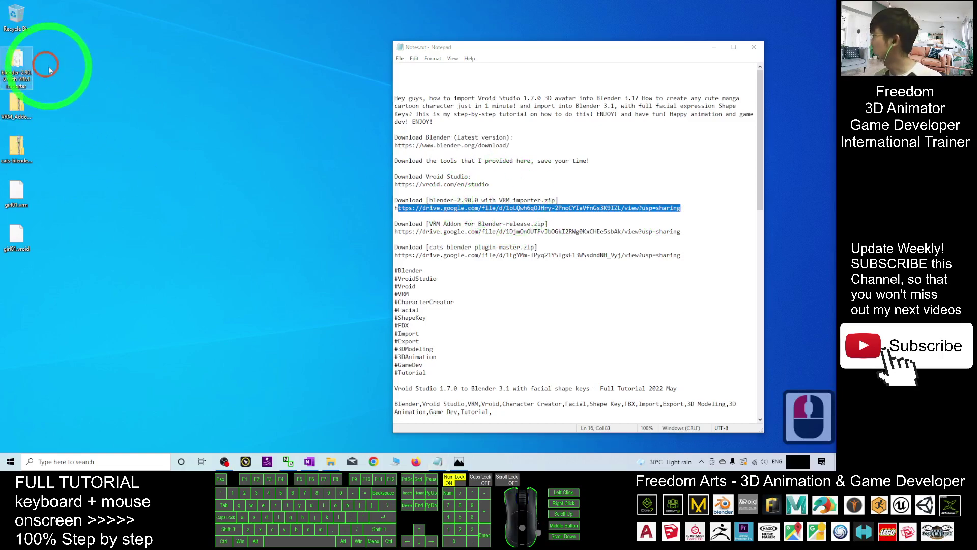
pyautogui.click(13, 60)
pyautogui.doubleClick(13, 60)
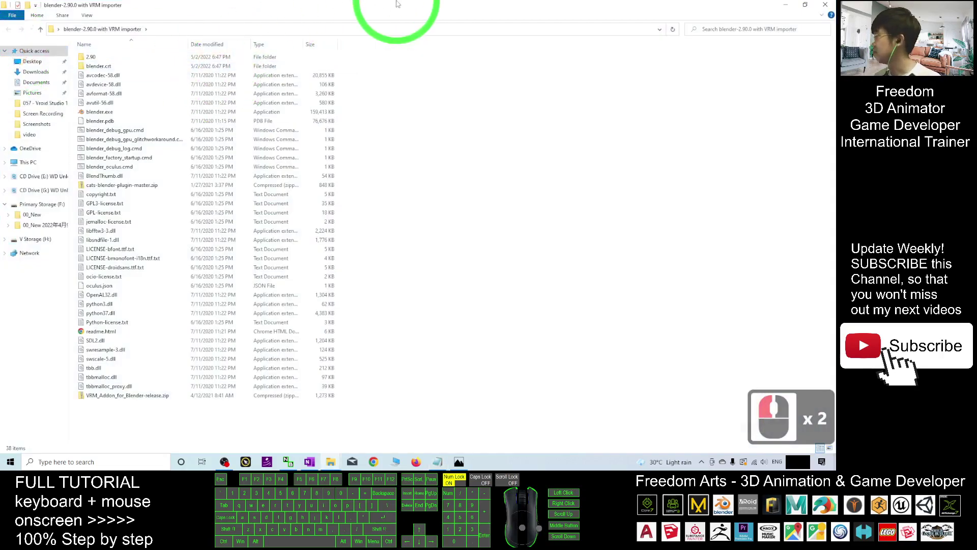
# Restore the Explorer window and launch Blender 2.90.0 from blender.exe
pyautogui.moveTo(395, 4); pyautogui.dragTo(465, 74)
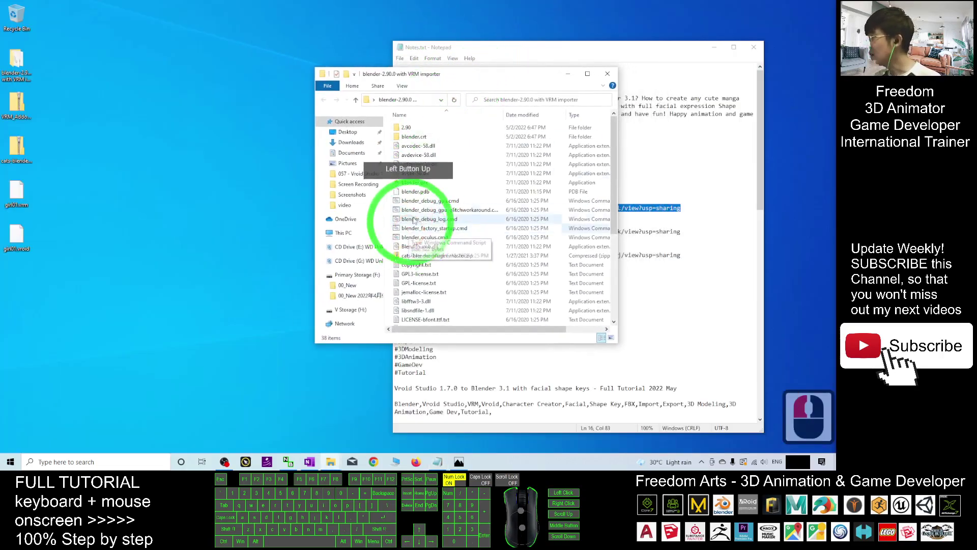
pyautogui.doubleClick(410, 183)
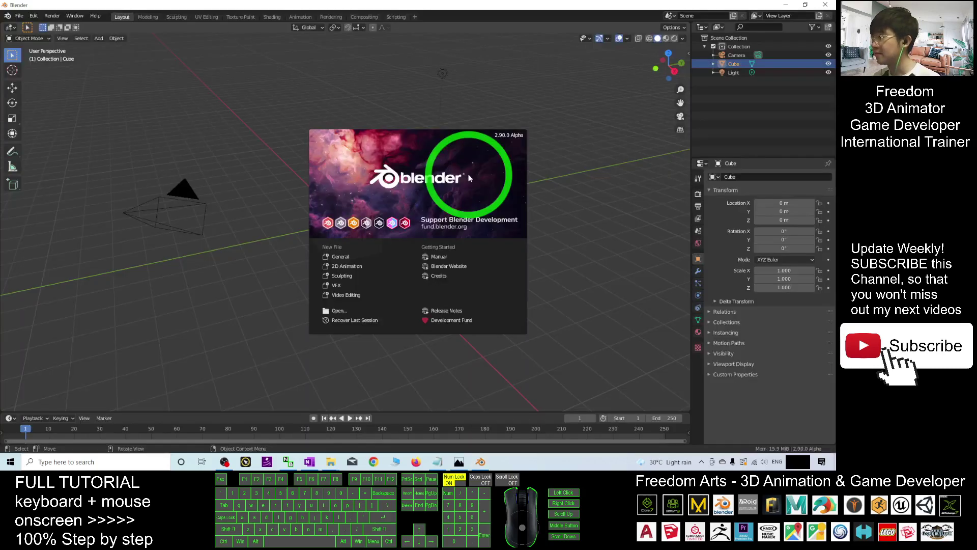
# Dismiss the Blender splash, check the cats-blender-plugin-master link in Notes.txt, and shrink Blender aside
pyautogui.click(249, 111)
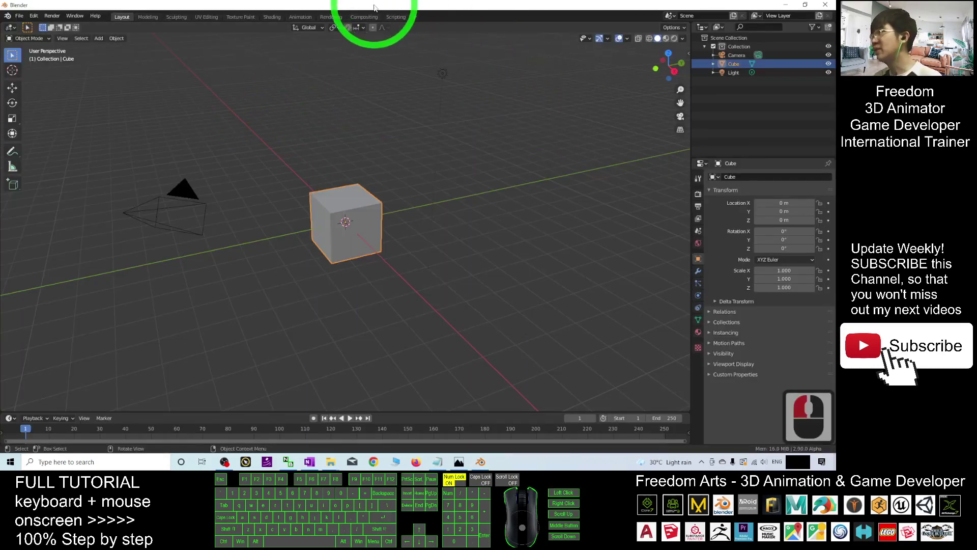
pyautogui.moveTo(374, 7); pyautogui.dragTo(428, 4)
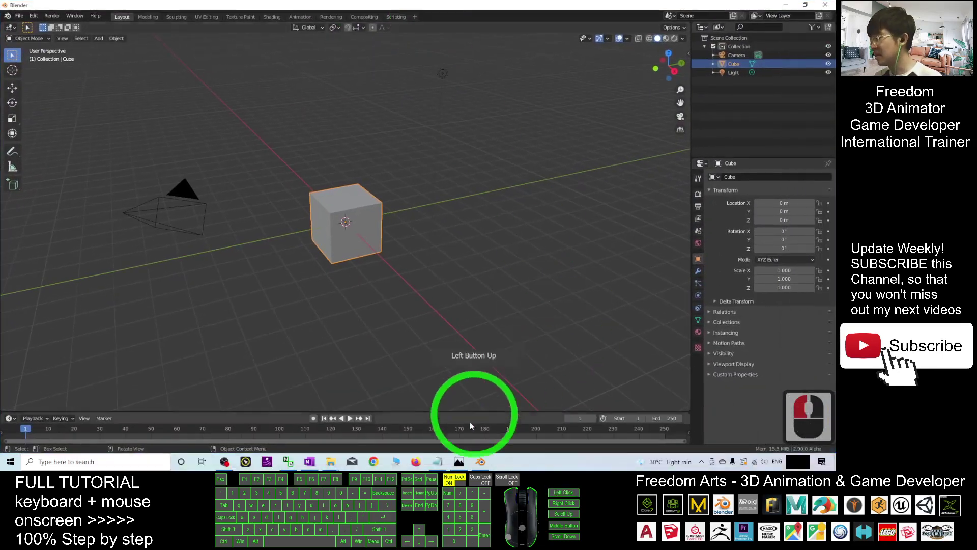
pyautogui.click(438, 461)
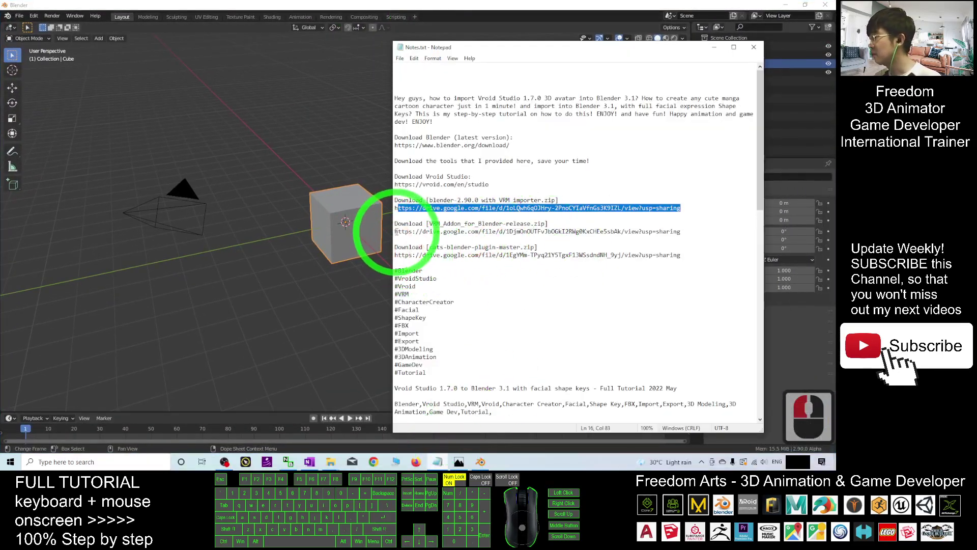
pyautogui.moveTo(397, 231); pyautogui.dragTo(571, 236)
pyautogui.moveTo(402, 255); pyautogui.dragTo(681, 255)
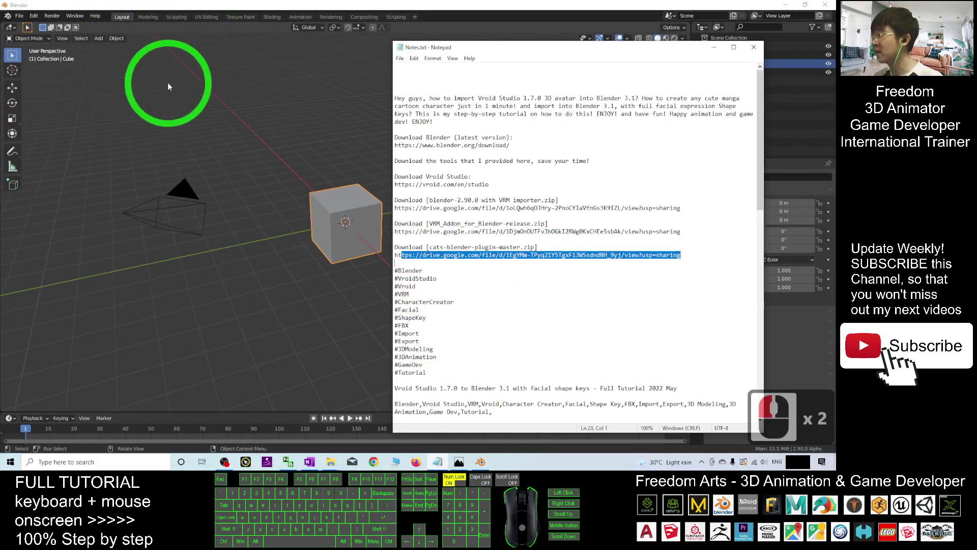
pyautogui.moveTo(239, 5); pyautogui.dragTo(363, 9)
# Select the cats plugin file and show the Add-ons list in Blender's Preferences
pyautogui.click(22, 150)
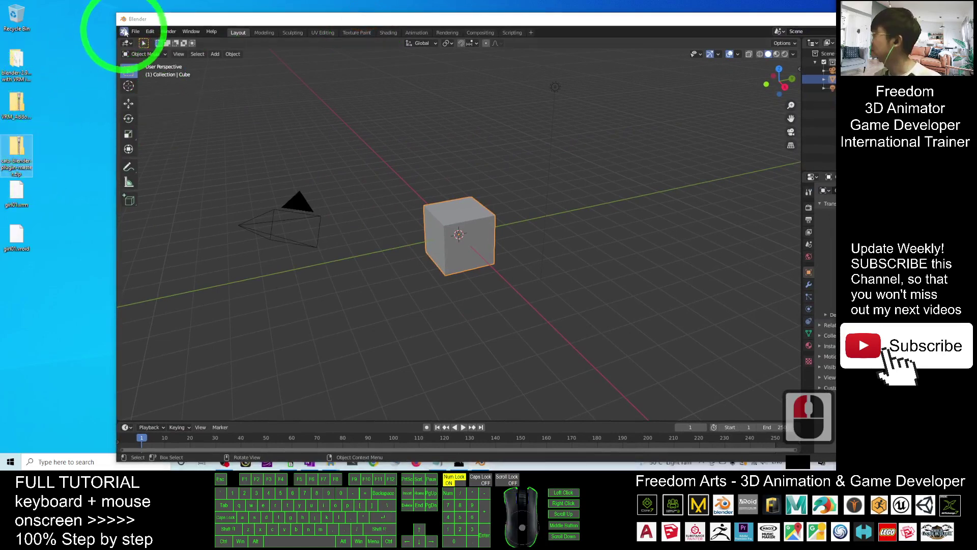
pyautogui.click(148, 32)
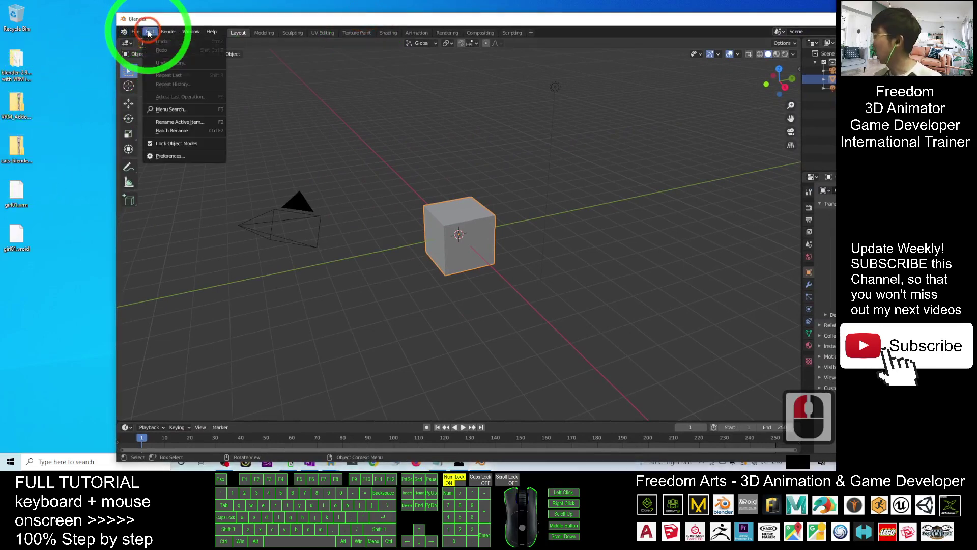
pyautogui.click(174, 155)
pyautogui.click(235, 156)
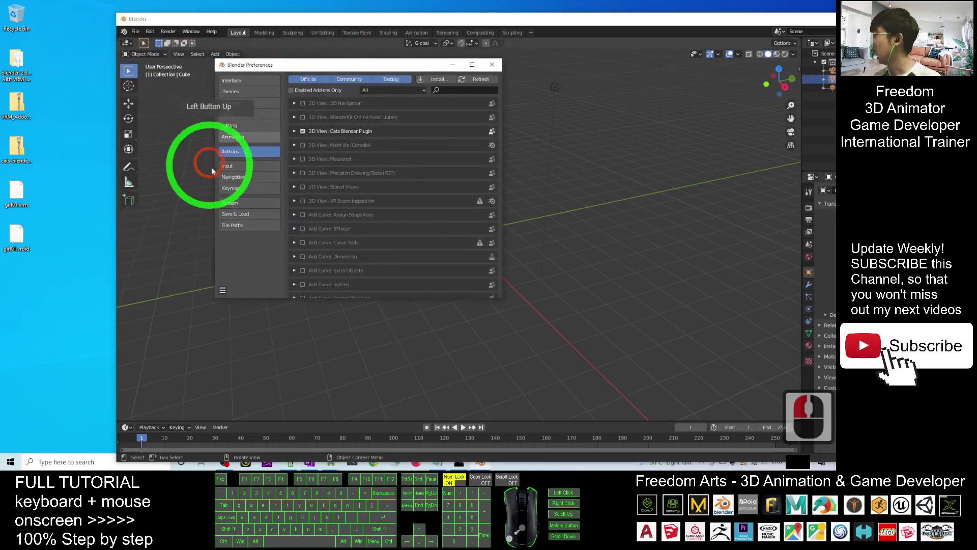